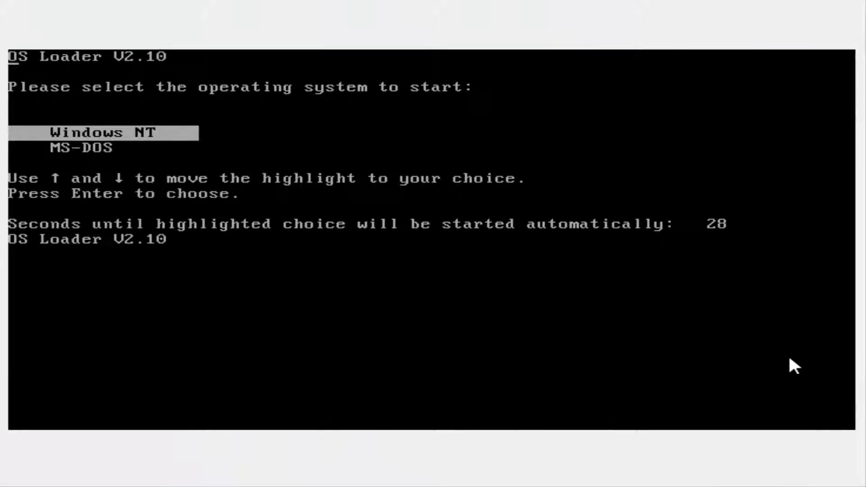
- Boot Windows NT from the OS Loader menu until the setup script asks for a password
{"action": "key", "text": "Return"}
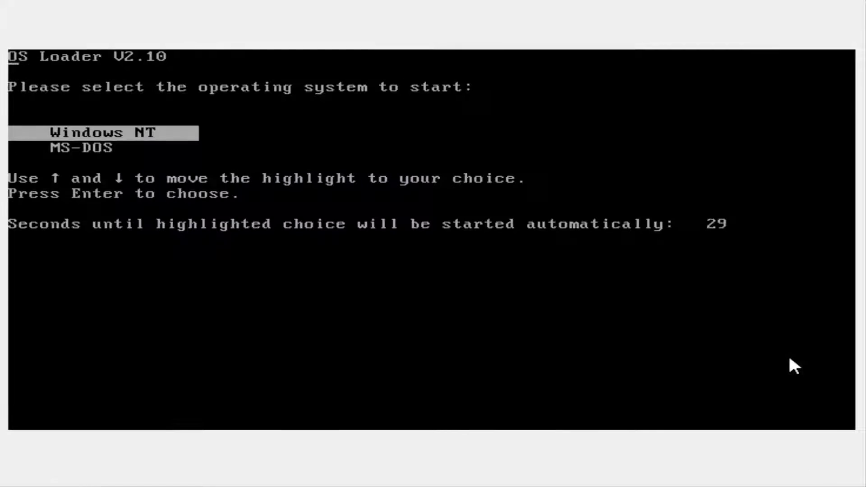
{"action": "key", "text": "Return"}
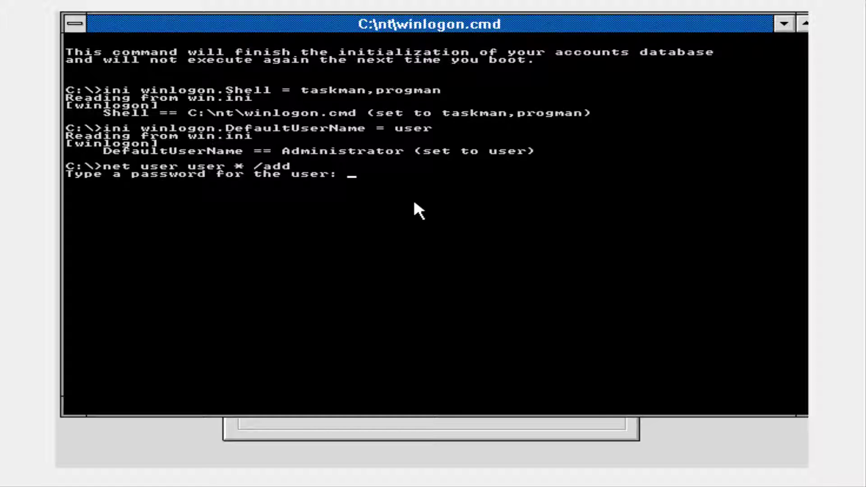
- Enter and confirm the new user's password, start LanmanWorkstation, and reboot the machine
{"action": "key", "text": "Return"}
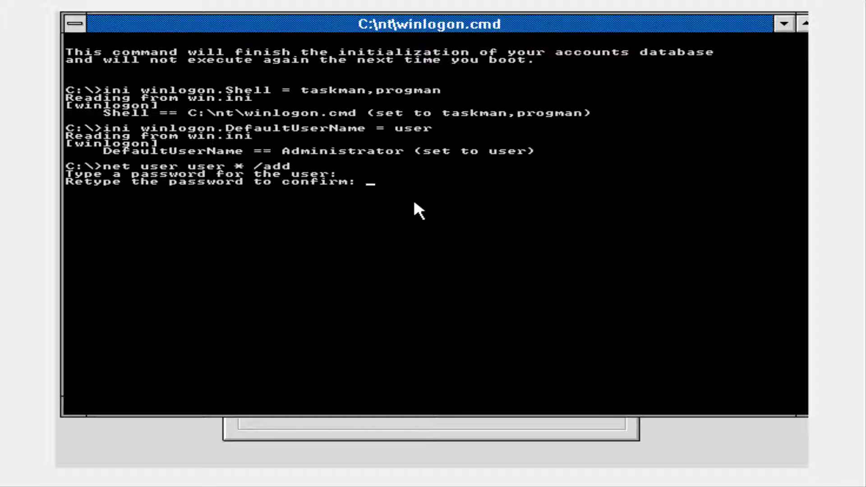
{"action": "key", "text": "Return"}
{"action": "key", "text": "Return"}
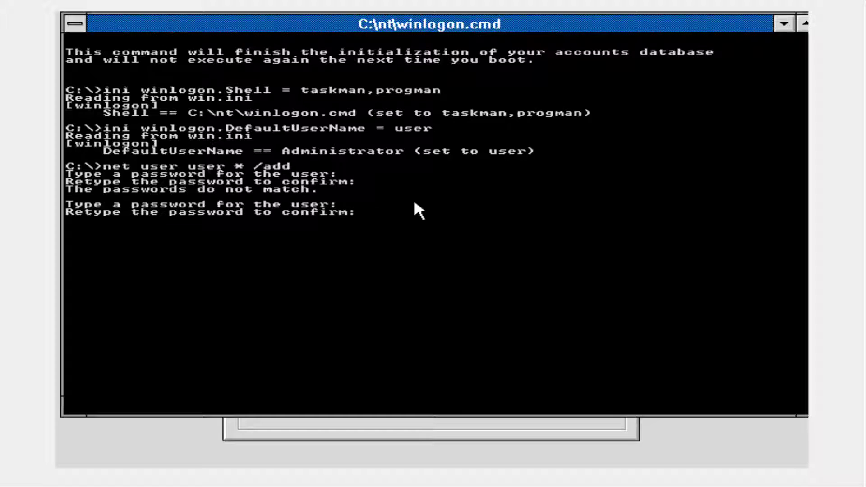
{"action": "key", "text": "Return"}
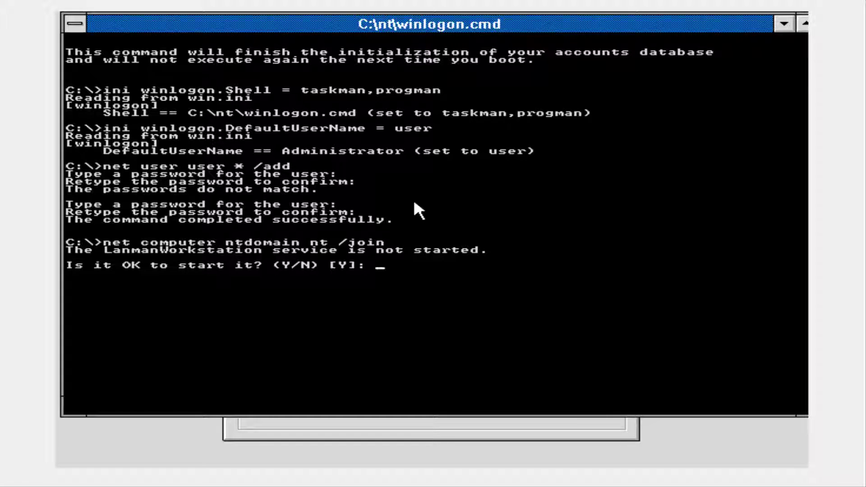
{"action": "type", "text": "y"}
{"action": "key", "text": "Return"}
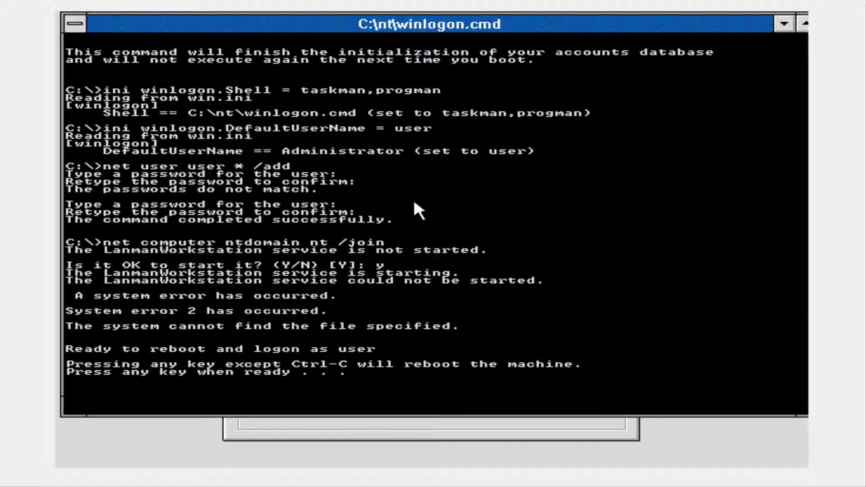
{"action": "key", "text": "Return"}
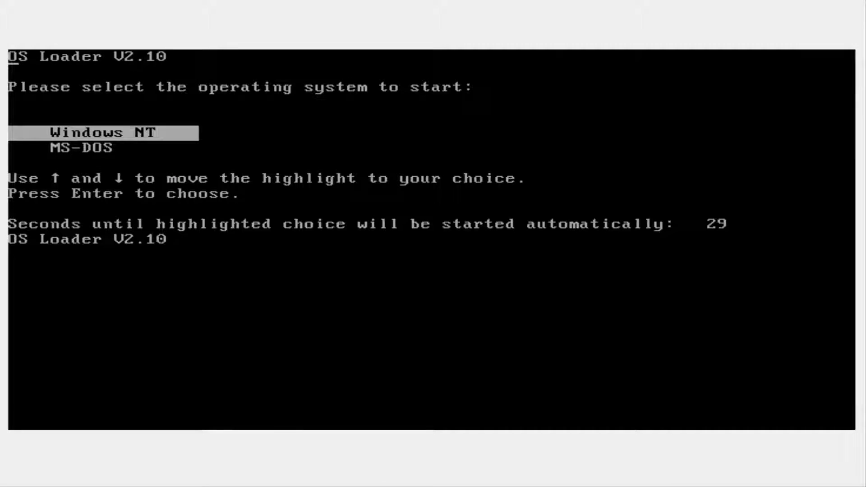
- Boot Windows NT, use Ctrl+Alt+Del at the Welcome screen, and log on as the user
{"action": "key", "text": "Return"}
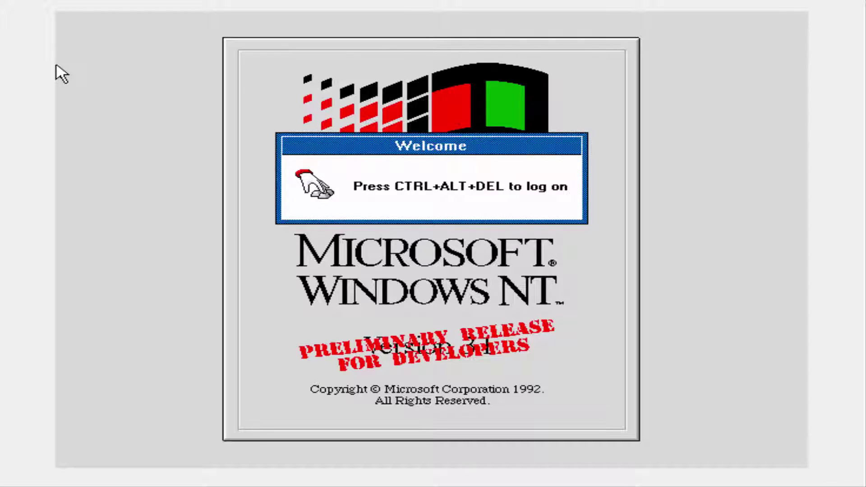
{"action": "key", "text": "ctrl+alt+Delete"}
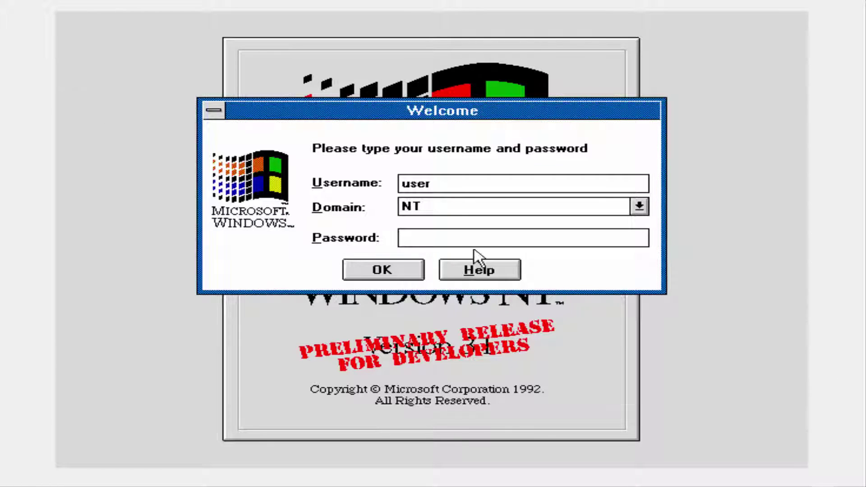
{"action": "left_click", "coordinate": [420, 269]}
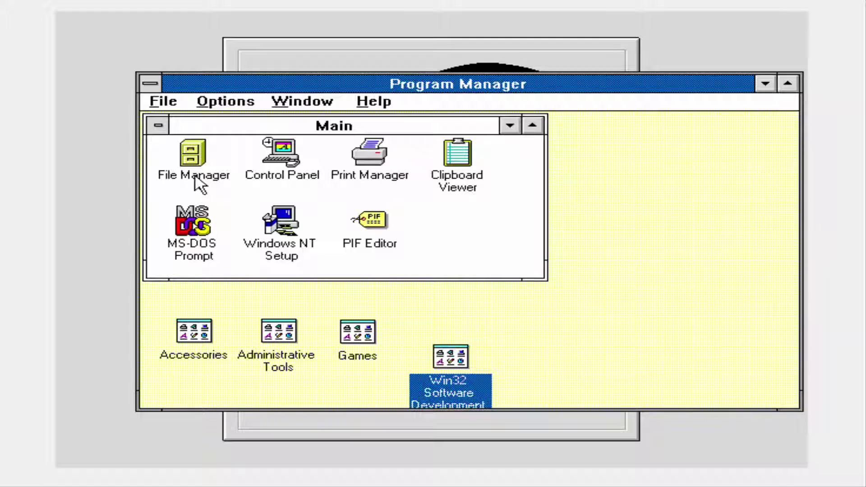
- Minimize the Main group, reopen it, and minimize it again
{"action": "left_click", "coordinate": [510, 126]}
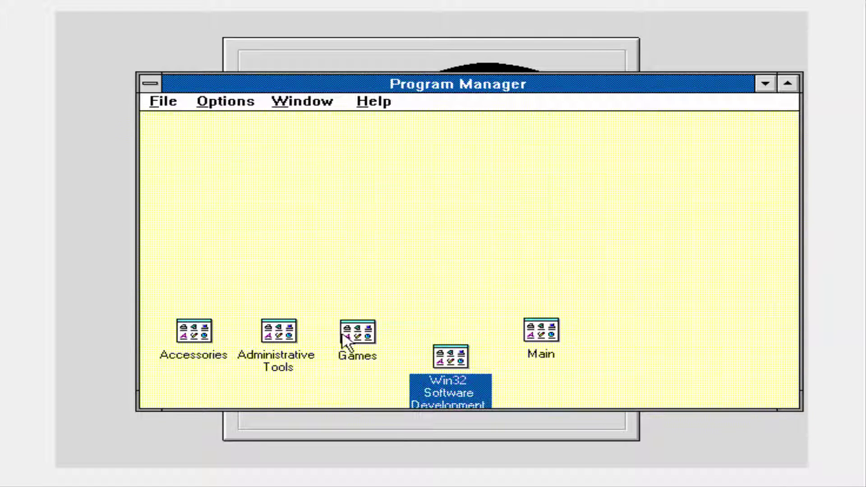
{"action": "double_click", "coordinate": [542, 338]}
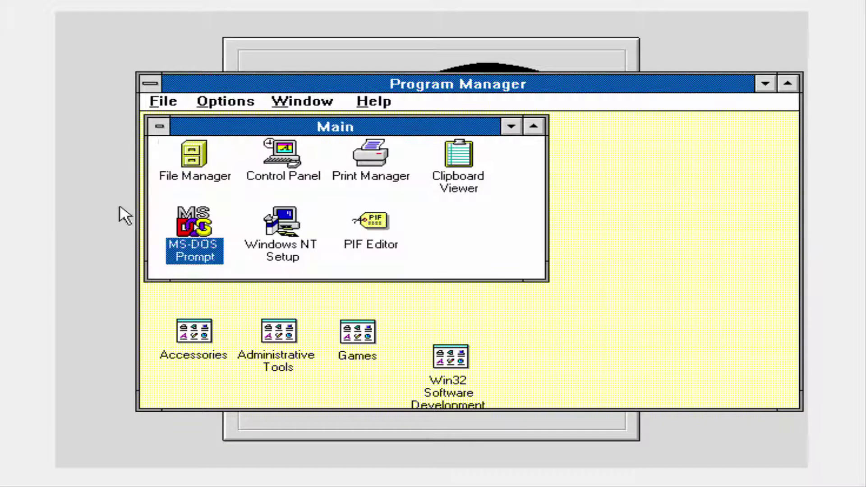
{"action": "left_click", "coordinate": [511, 127]}
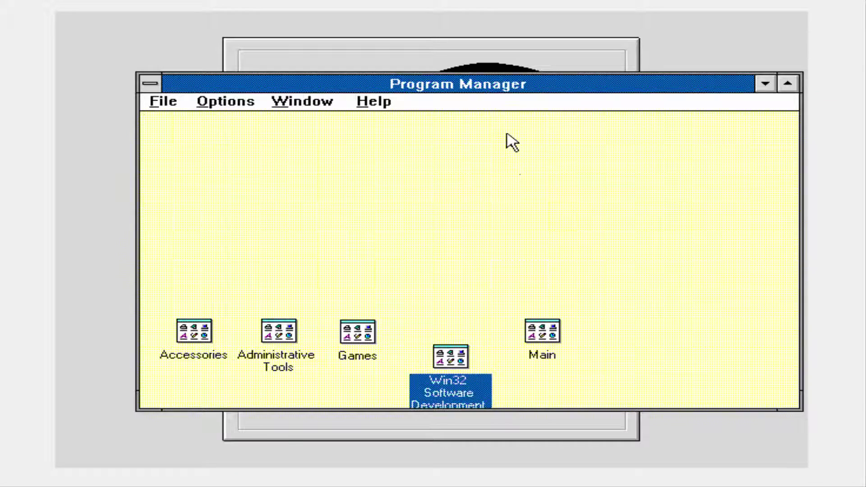
- Open the Win32 SDK group and try Readme, dismissing the file-not-found warning and closing Notepad
{"action": "double_click", "coordinate": [451, 359]}
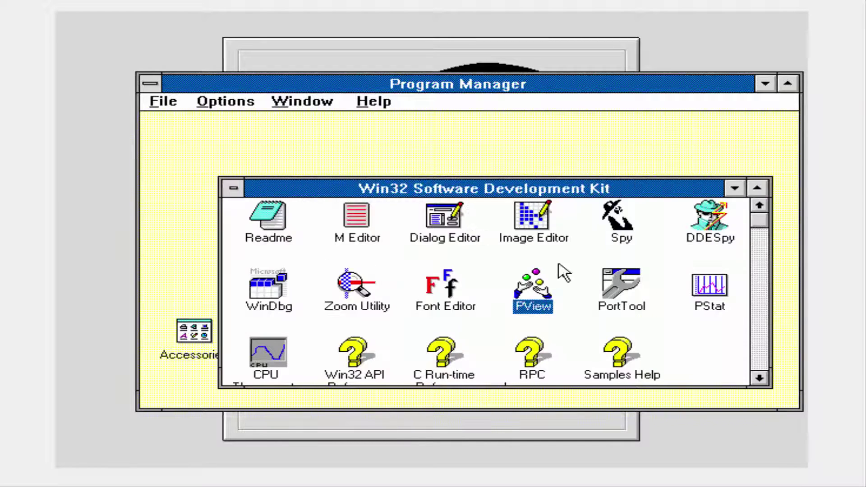
{"action": "left_click", "coordinate": [284, 240]}
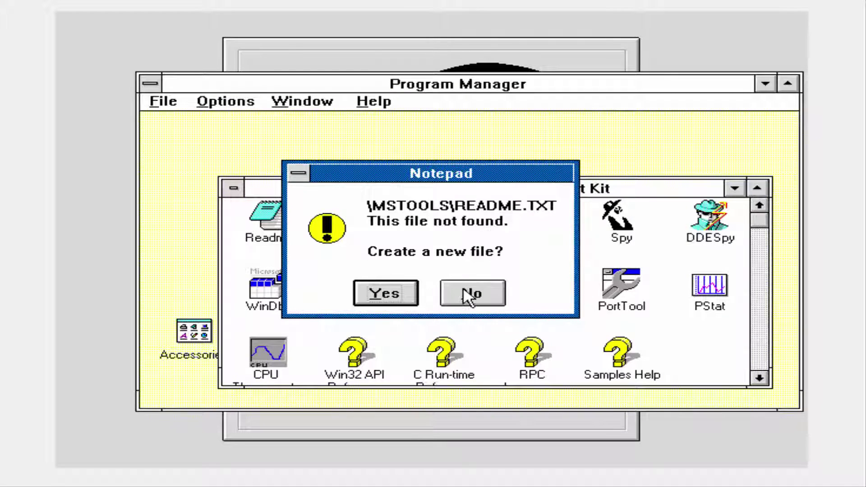
{"action": "left_click", "coordinate": [385, 293]}
{"action": "key", "text": "alt+space"}
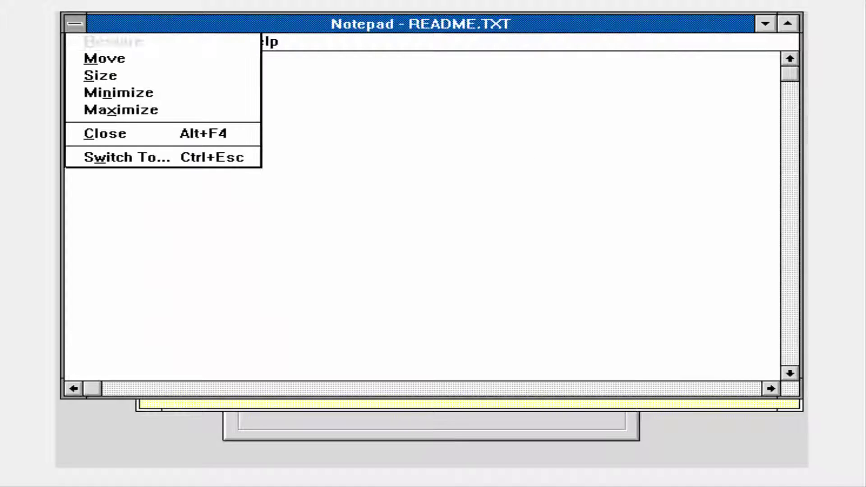
{"action": "left_click", "coordinate": [140, 153]}
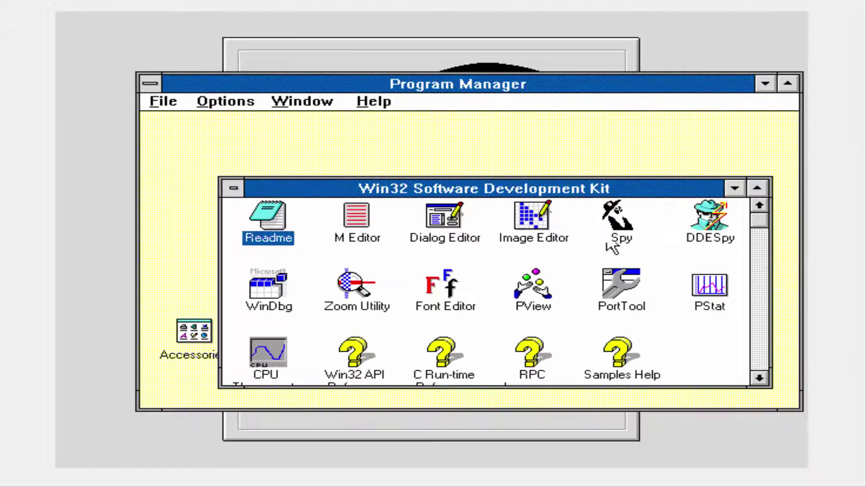
- Try launching Spy, dismiss its missing-file error, and close the Win32 SDK group
{"action": "double_click", "coordinate": [621, 222]}
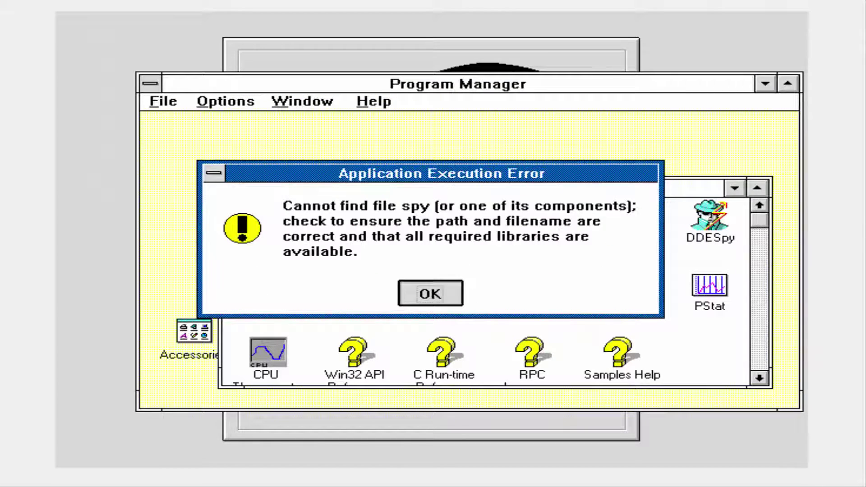
{"action": "left_click", "coordinate": [431, 292]}
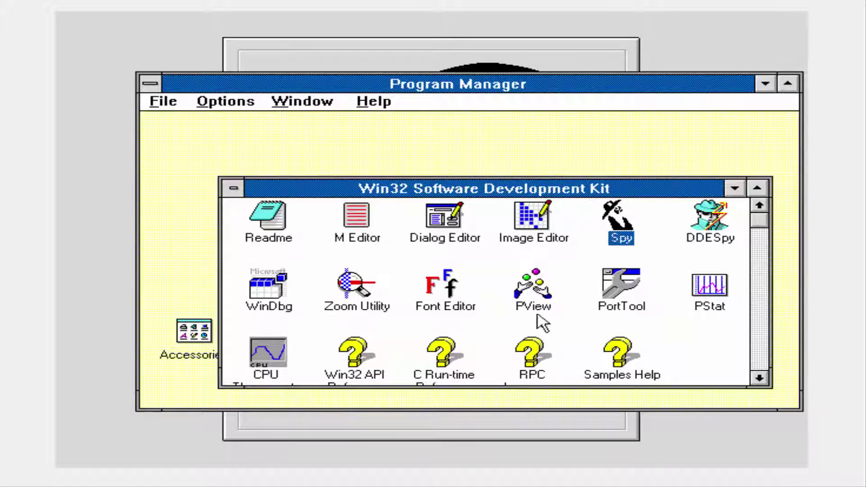
{"action": "left_click", "coordinate": [761, 380]}
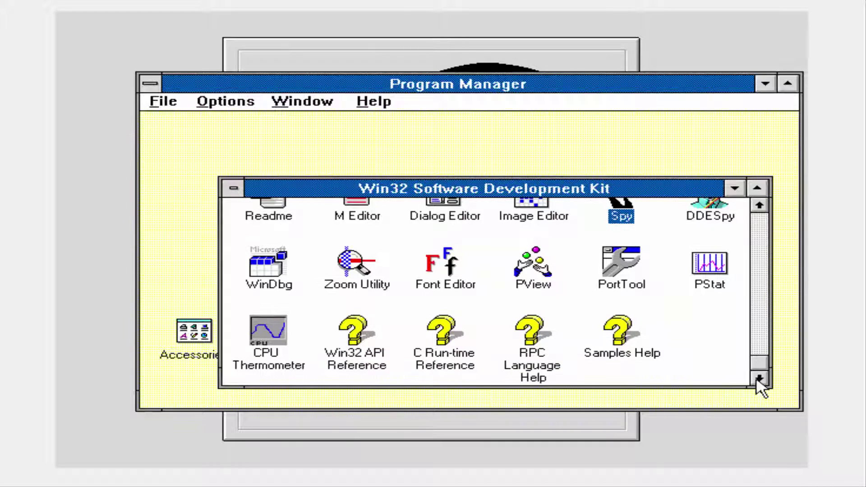
{"action": "left_click", "coordinate": [233, 189]}
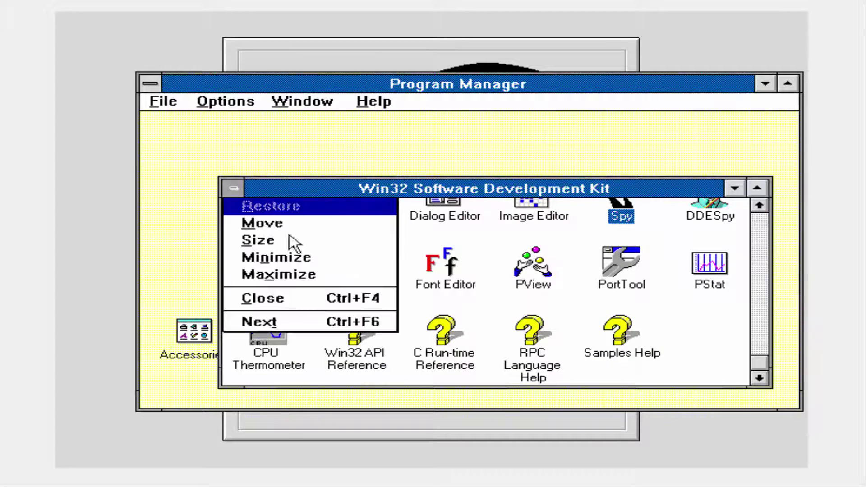
{"action": "left_click", "coordinate": [264, 299]}
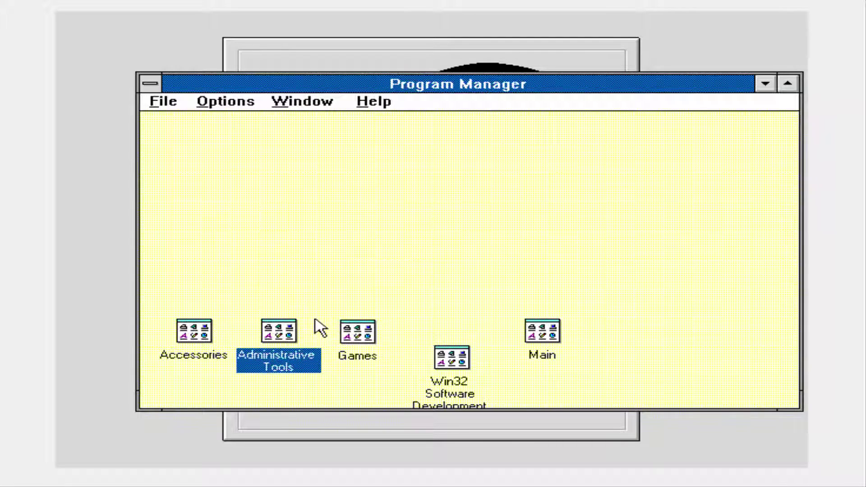
- Open and minimize the Games group, then reopen and minimize the Main group
{"action": "left_click", "coordinate": [356, 356]}
{"action": "left_click", "coordinate": [399, 187]}
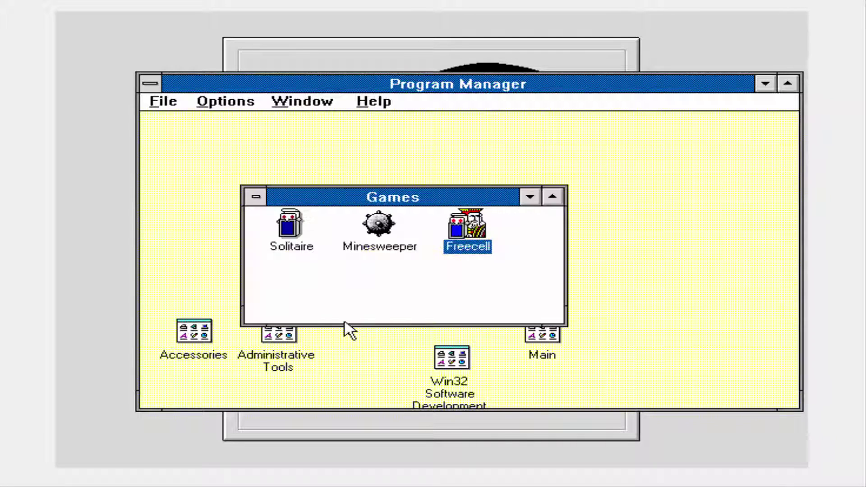
{"action": "left_click", "coordinate": [530, 197]}
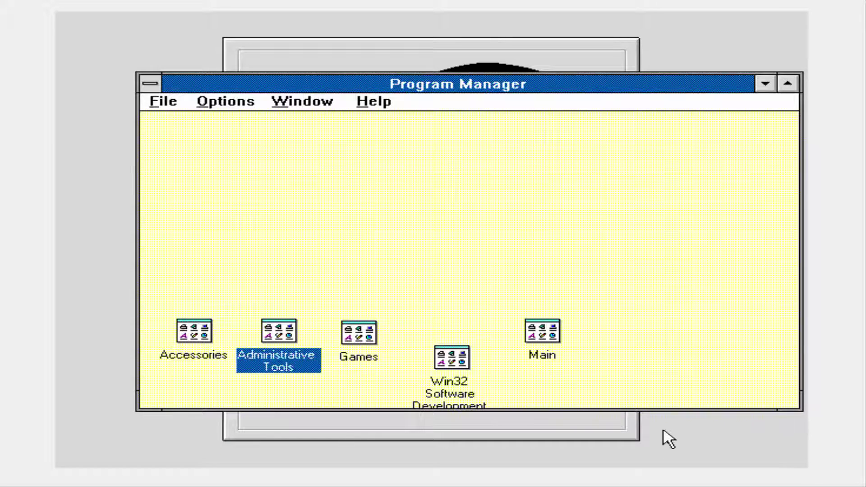
{"action": "double_click", "coordinate": [542, 333]}
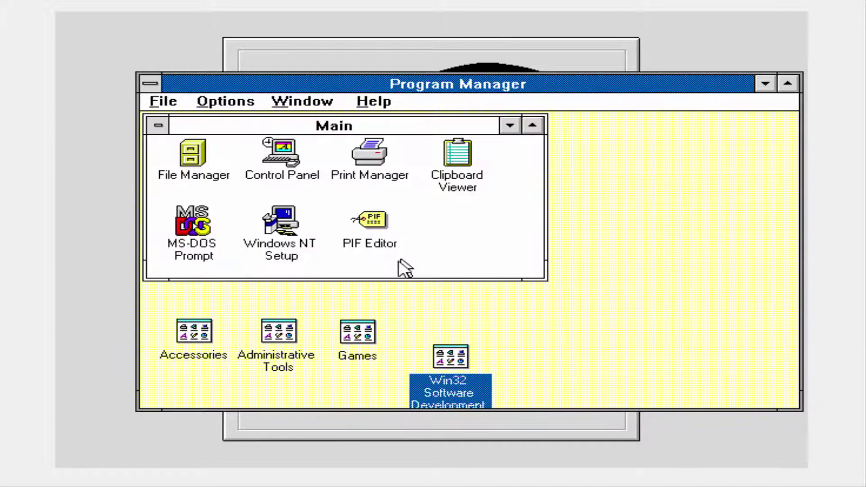
{"action": "left_click", "coordinate": [509, 126]}
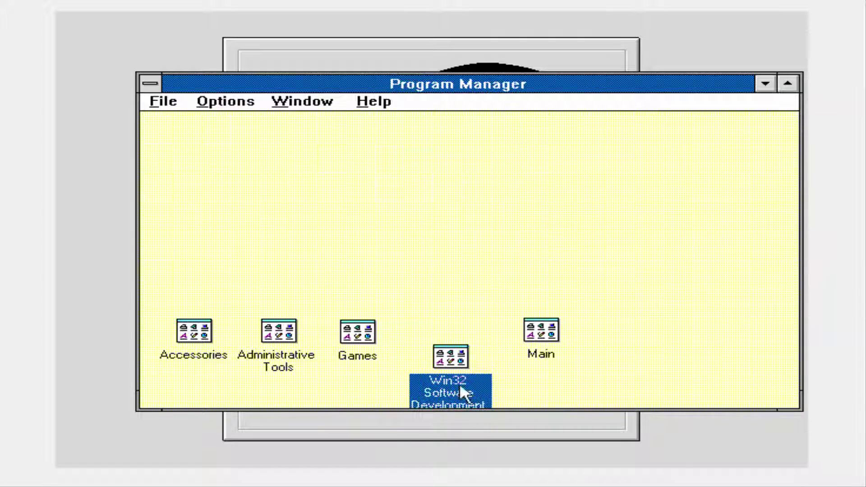
{"action": "left_click", "coordinate": [455, 366]}
- Open and close the SDK Readme in Notepad, then try M Editor and dismiss its error
{"action": "double_click", "coordinate": [269, 223]}
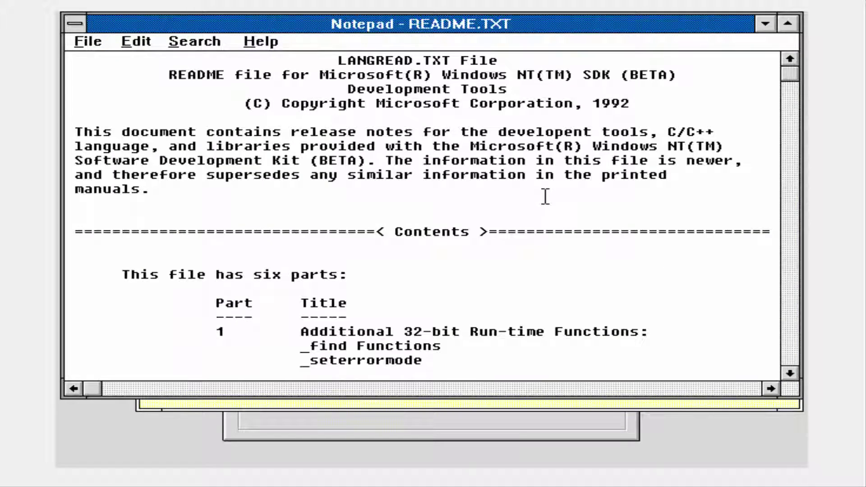
{"action": "left_click_drag", "start_coordinate": [790, 374], "coordinate": [791, 374]}
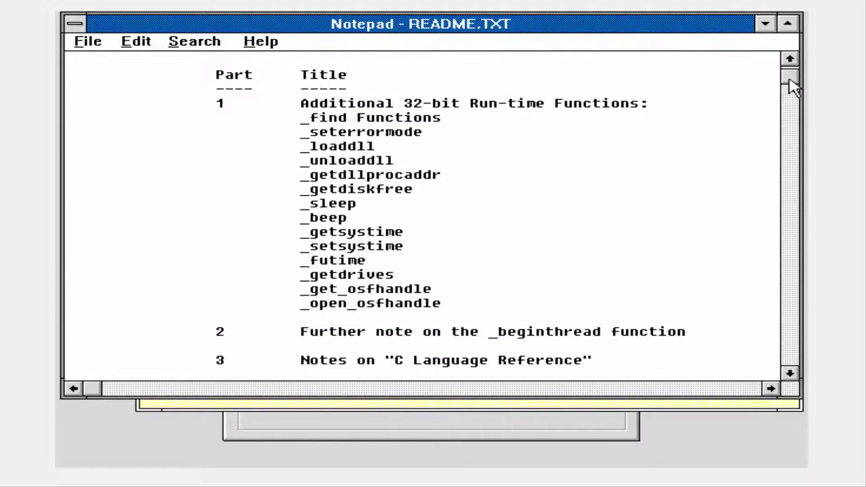
{"action": "left_click_drag", "start_coordinate": [791, 82], "coordinate": [791, 190]}
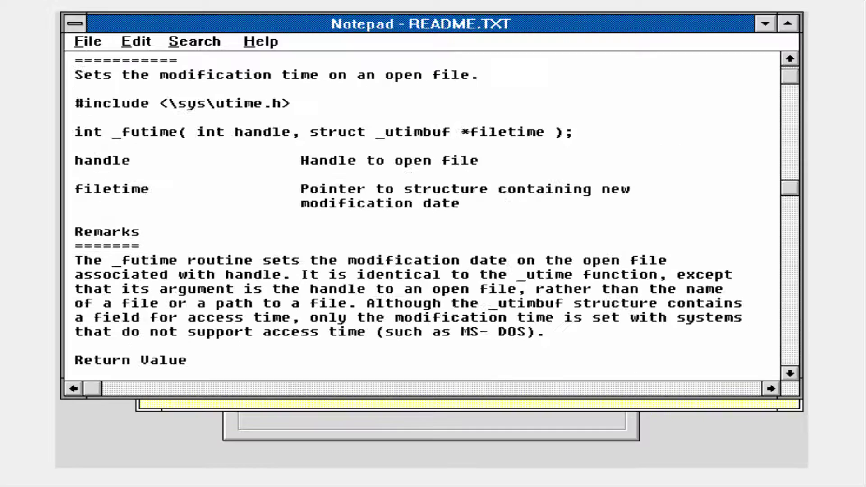
{"action": "left_click", "coordinate": [74, 24]}
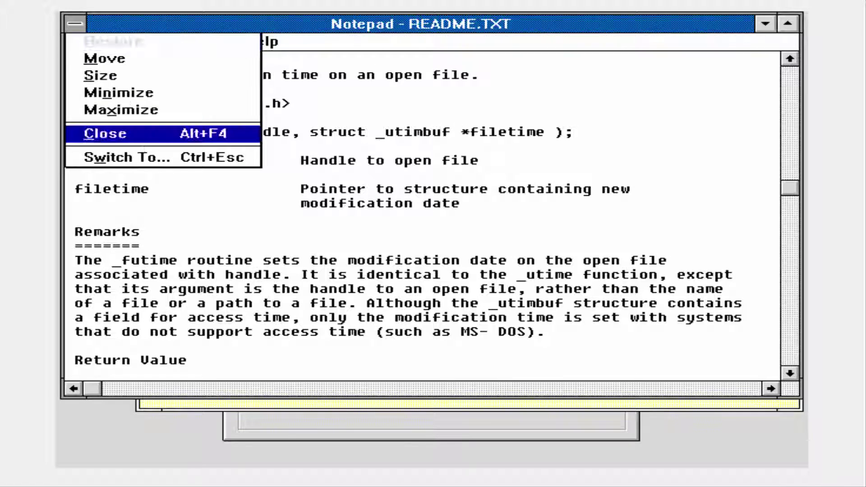
{"action": "left_click", "coordinate": [105, 133]}
{"action": "double_click", "coordinate": [359, 226]}
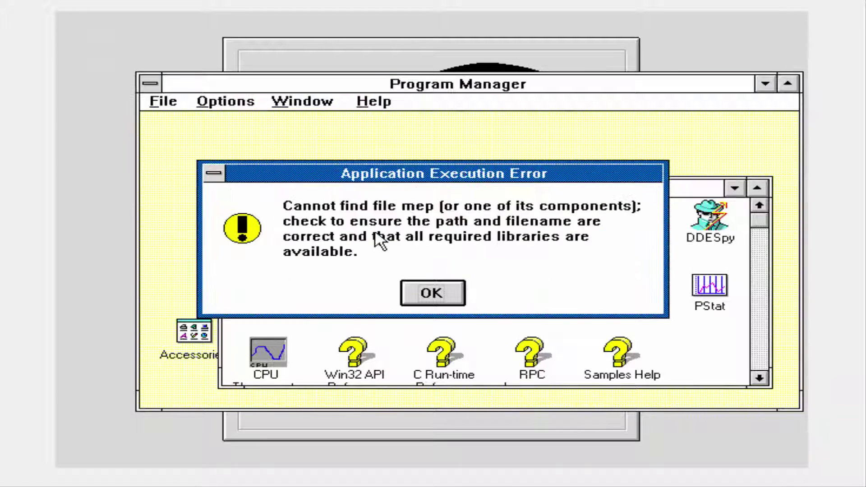
{"action": "left_click", "coordinate": [441, 295]}
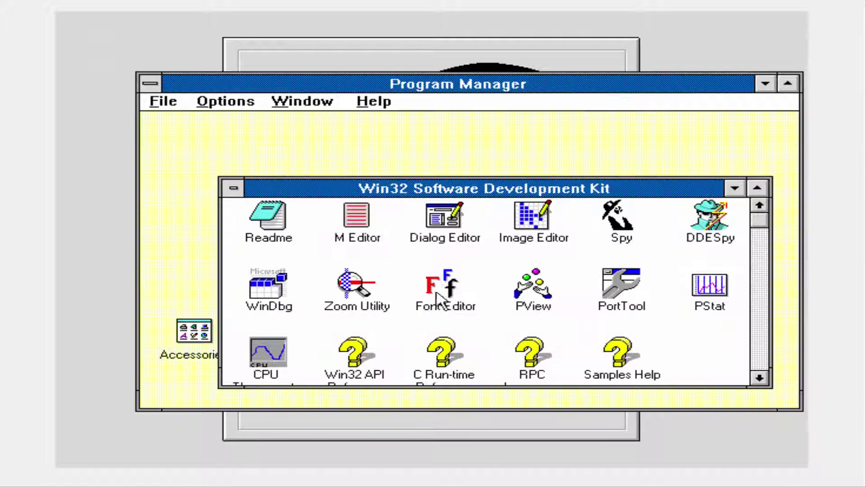
- Try launching Dialog Editor, Image Editor and Spy, dismissing each missing-file error
{"action": "double_click", "coordinate": [444, 226]}
{"action": "left_click", "coordinate": [430, 293]}
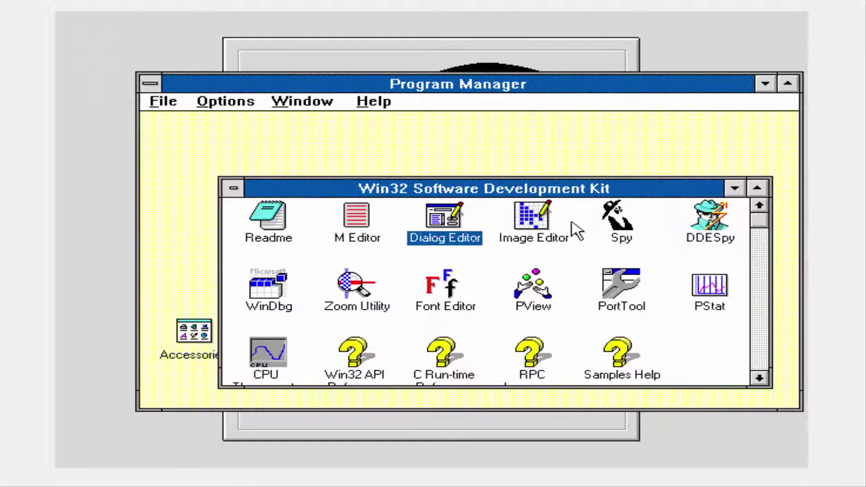
{"action": "double_click", "coordinate": [534, 223]}
{"action": "left_click", "coordinate": [423, 293]}
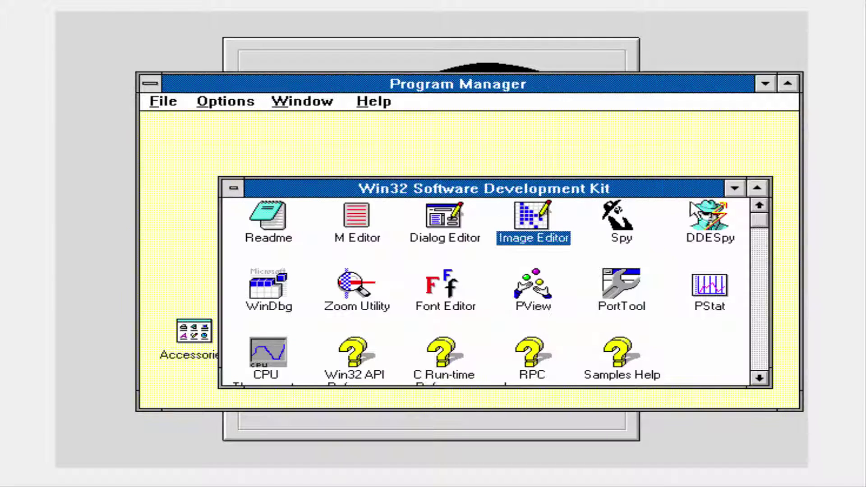
{"action": "double_click", "coordinate": [618, 223]}
{"action": "left_click", "coordinate": [447, 294]}
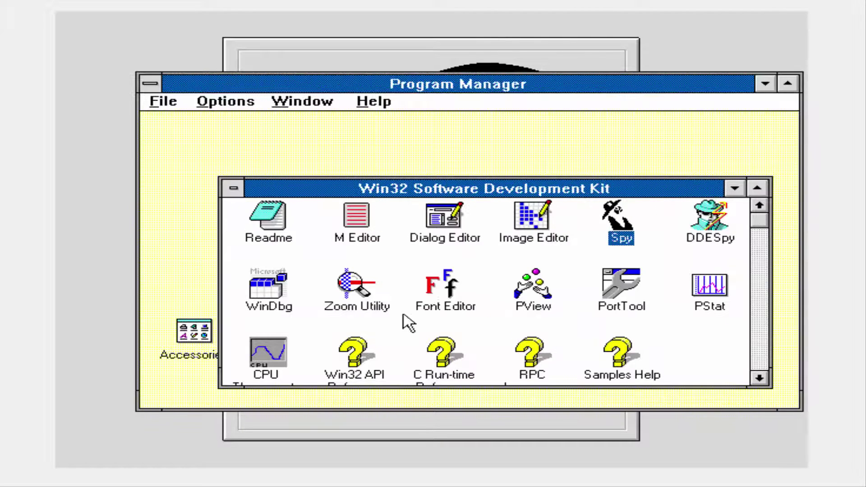
- Try the Win32 API Reference, dismiss its help-file error, and close Windows Help
{"action": "double_click", "coordinate": [340, 356]}
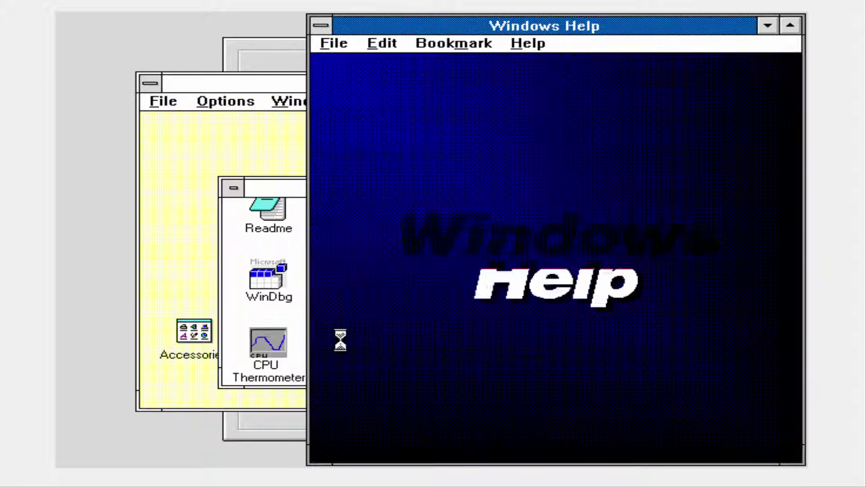
{"action": "left_click", "coordinate": [429, 279]}
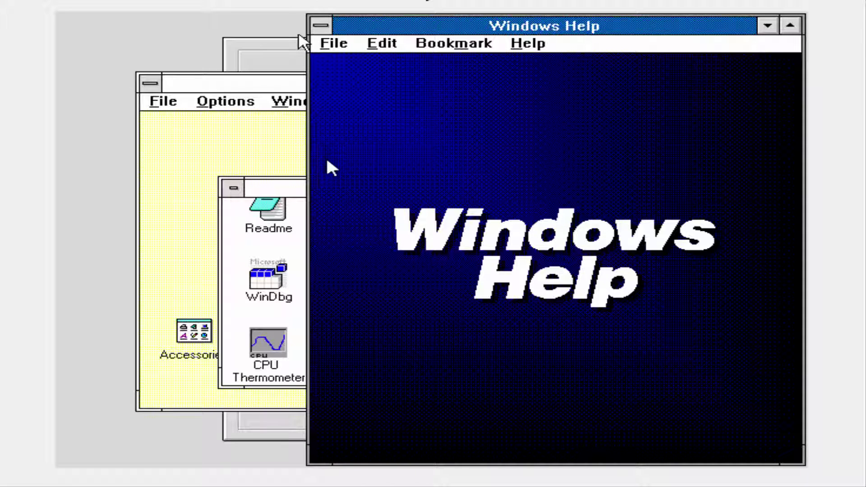
{"action": "left_click", "coordinate": [319, 26]}
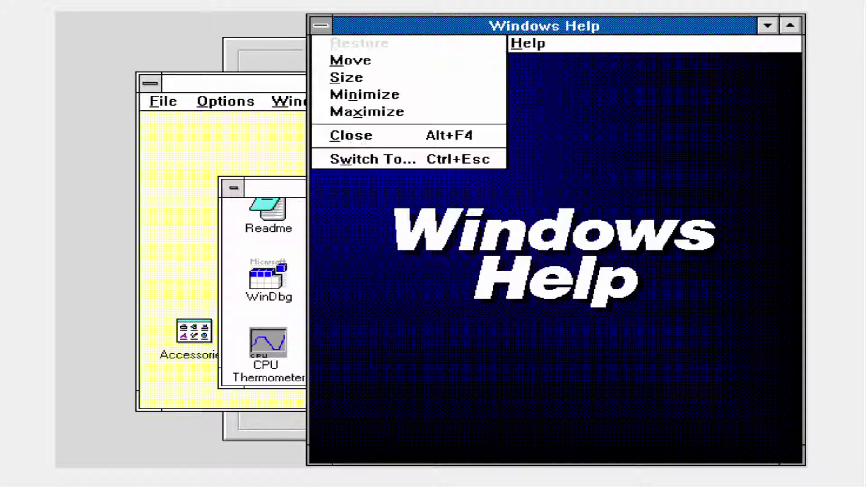
{"action": "left_click", "coordinate": [350, 135]}
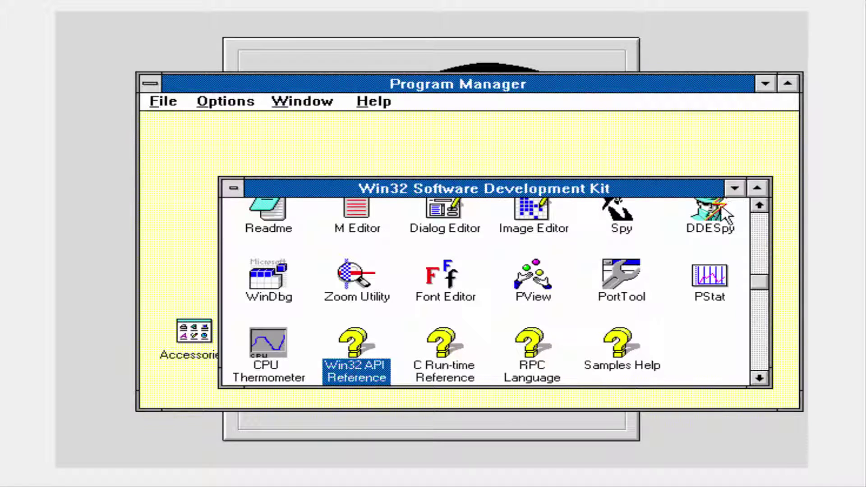
- Minimize the Win32 SDK group, launch and close FreeCell from Games, then minimize Games
{"action": "left_click", "coordinate": [736, 189]}
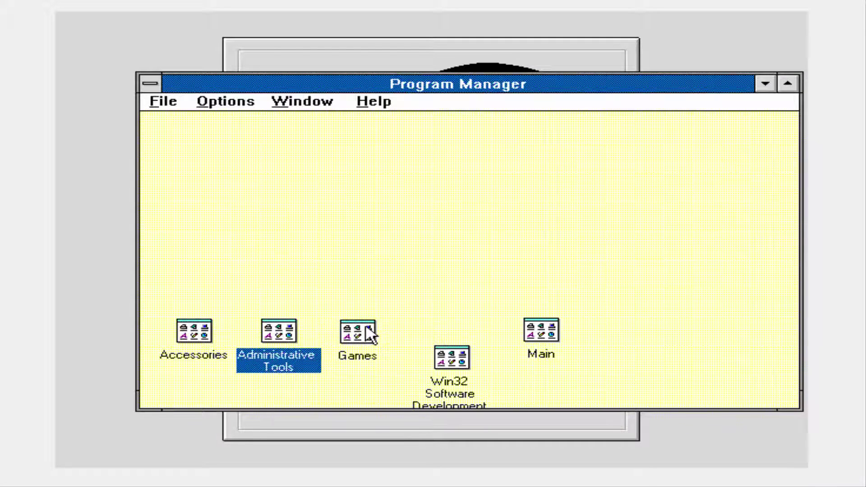
{"action": "double_click", "coordinate": [358, 339]}
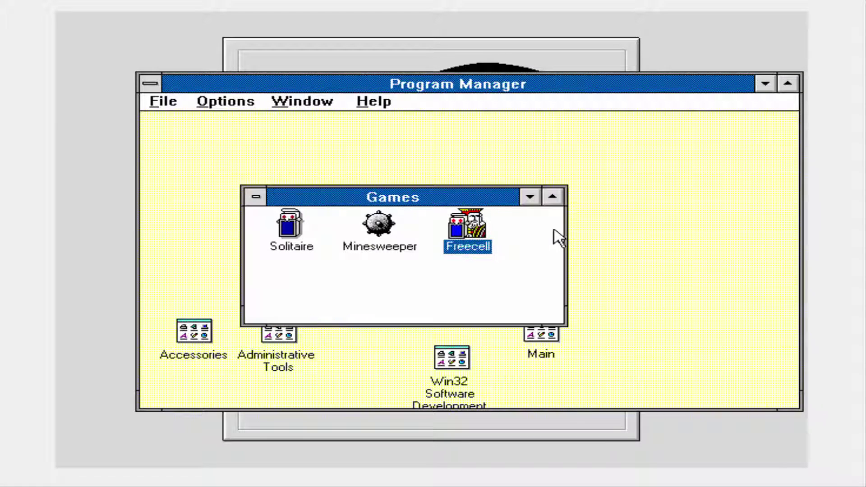
{"action": "double_click", "coordinate": [467, 230]}
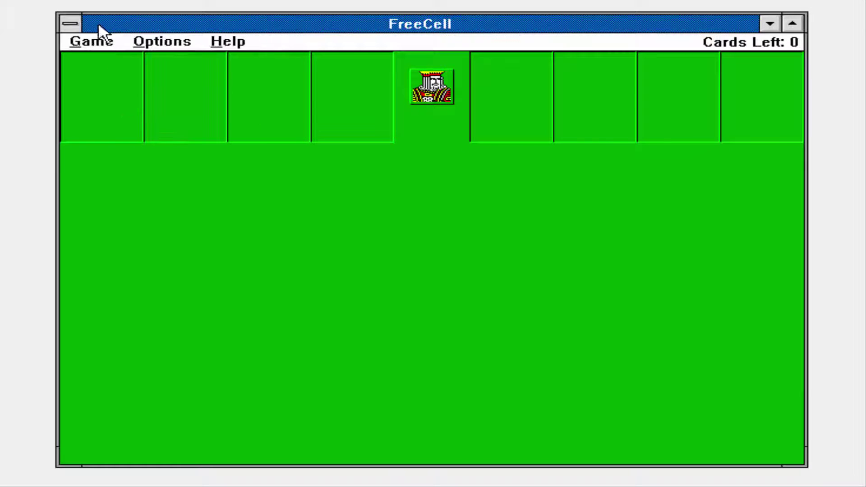
{"action": "left_click", "coordinate": [70, 24]}
{"action": "left_click", "coordinate": [102, 135]}
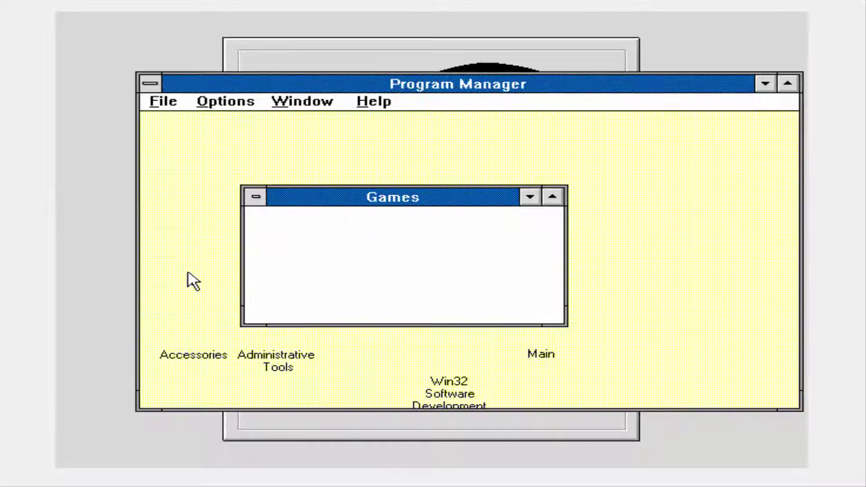
{"action": "left_click", "coordinate": [530, 196]}
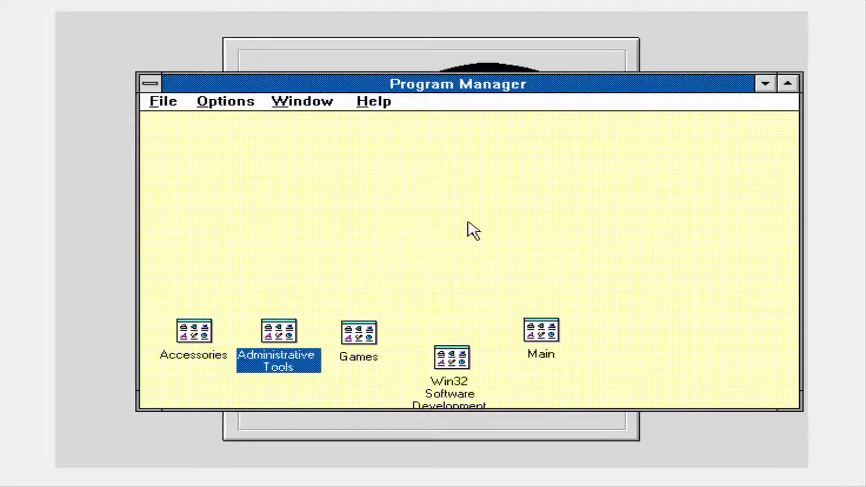
- Open Control Panel from the Main group and view the UPS settings, closing them unchanged
{"action": "double_click", "coordinate": [541, 339]}
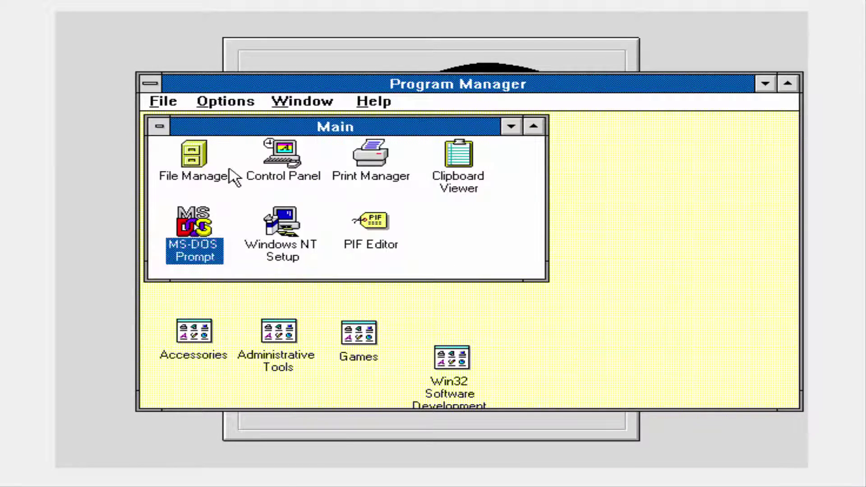
{"action": "double_click", "coordinate": [307, 177]}
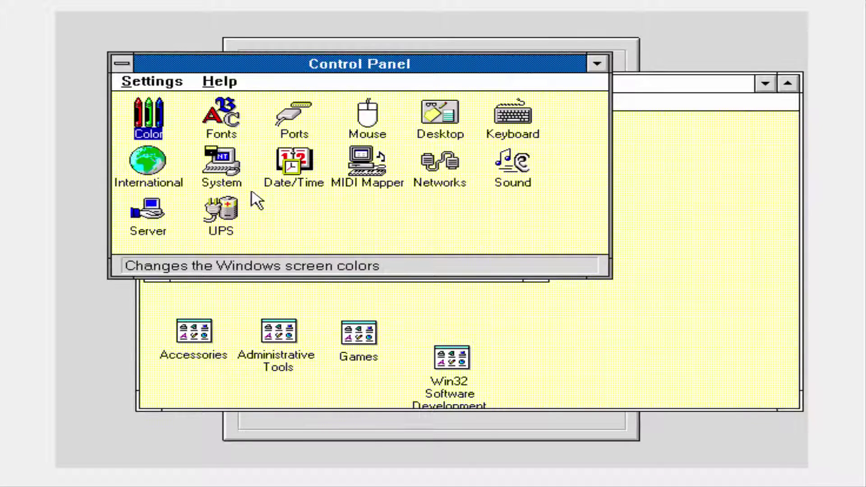
{"action": "double_click", "coordinate": [230, 224]}
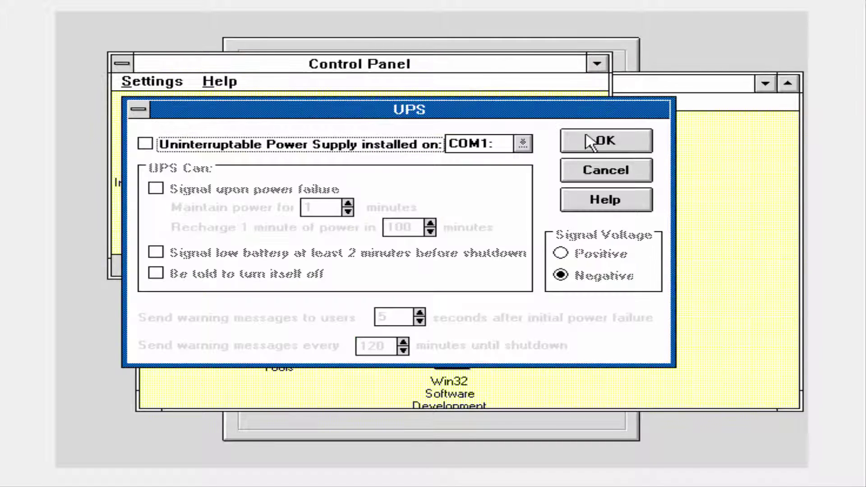
{"action": "left_click", "coordinate": [606, 141]}
{"action": "left_click", "coordinate": [440, 285]}
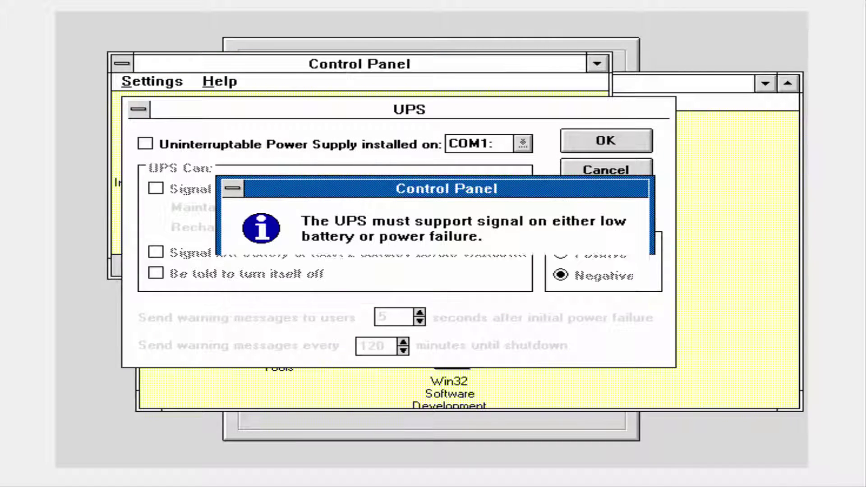
{"action": "left_click", "coordinate": [606, 174]}
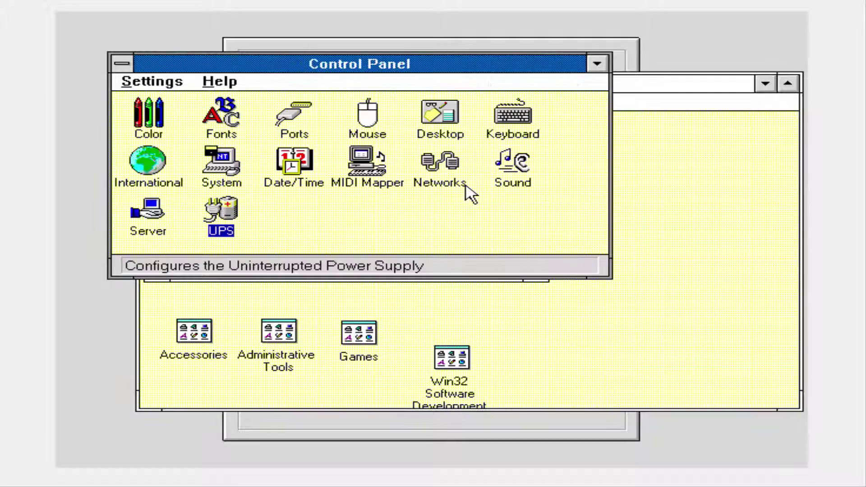
- View the Network settings past the installation warning, then close Control Panel
{"action": "double_click", "coordinate": [440, 172]}
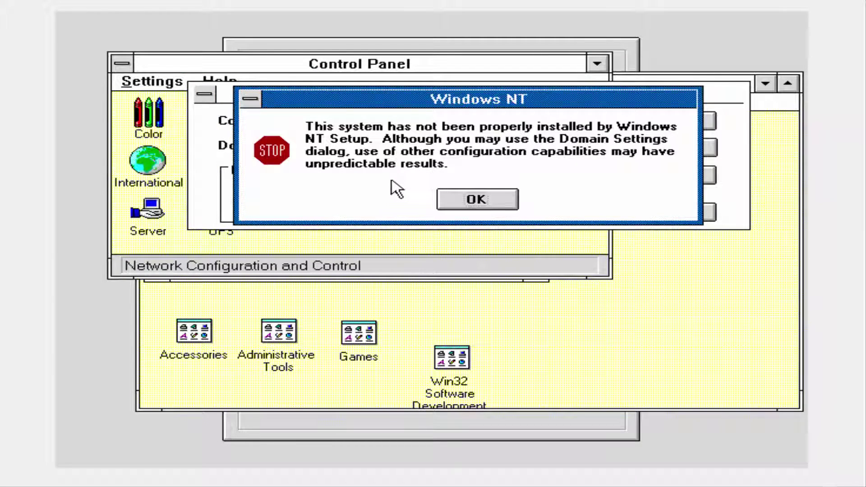
{"action": "left_click", "coordinate": [472, 202]}
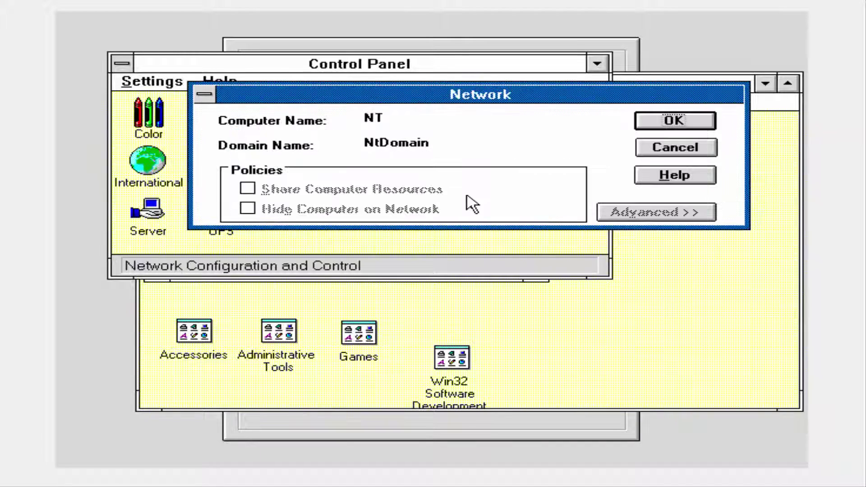
{"action": "left_click", "coordinate": [659, 151]}
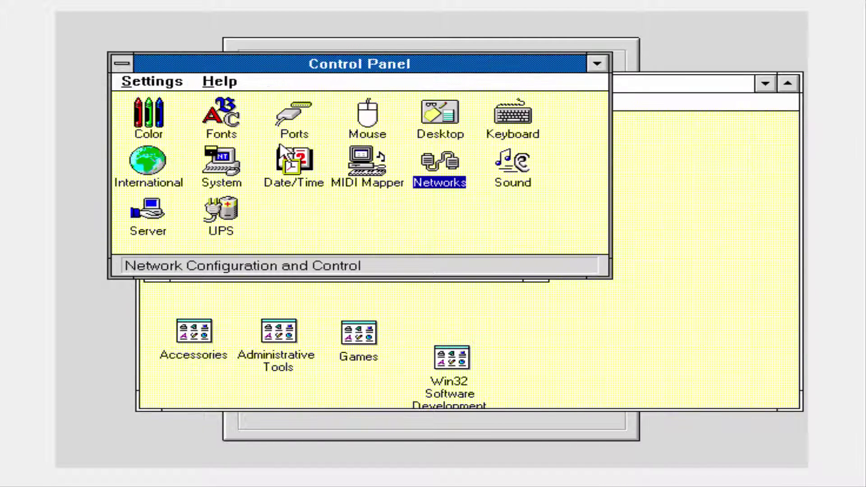
{"action": "left_click", "coordinate": [122, 63]}
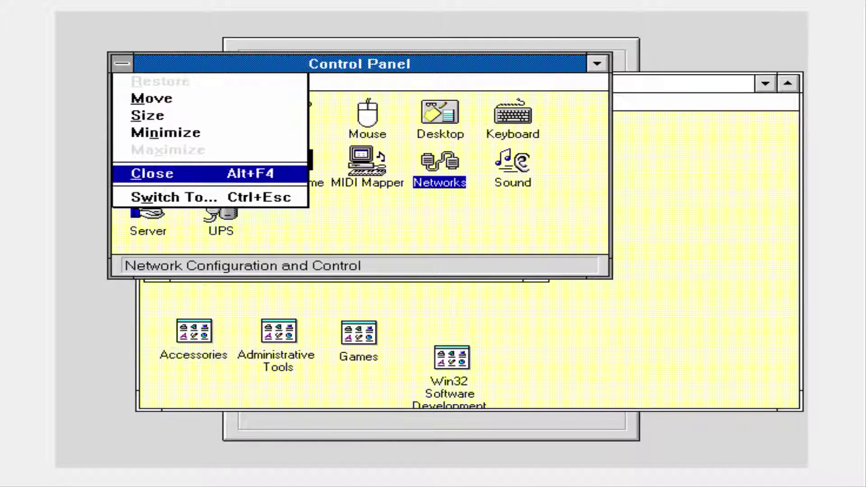
{"action": "left_click", "coordinate": [171, 172]}
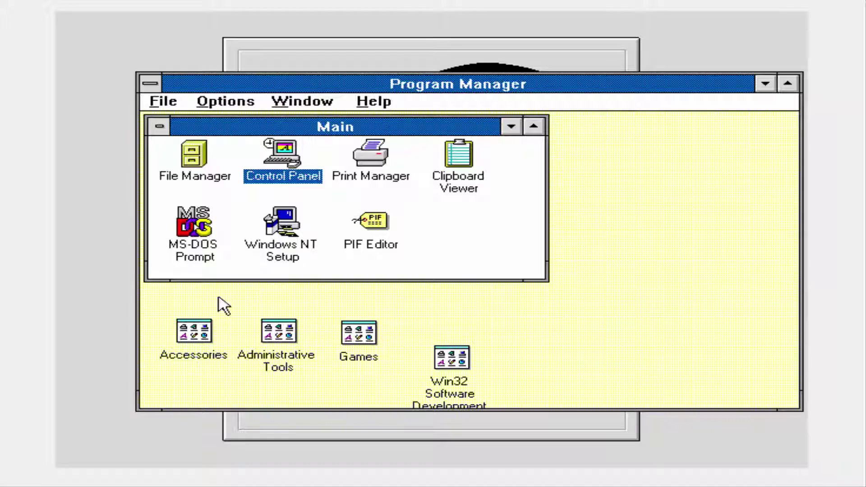
- Launch Windows NT Setup and start the upgrade installation
{"action": "double_click", "coordinate": [282, 234]}
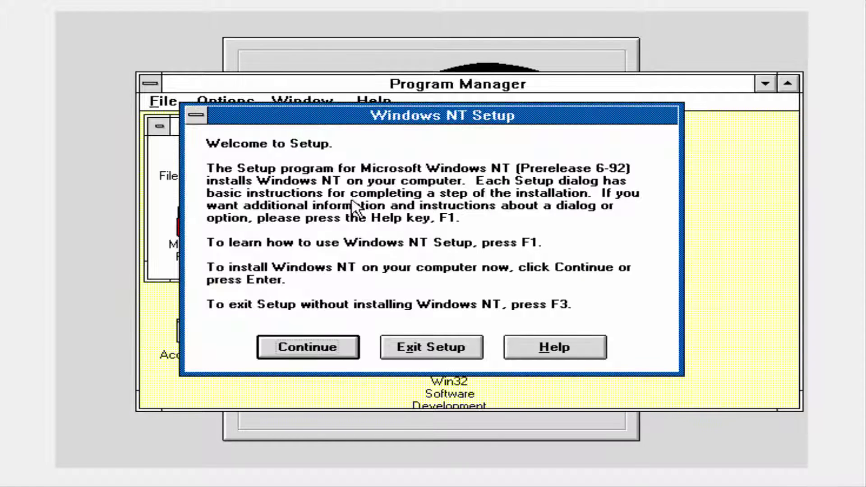
{"action": "left_click", "coordinate": [307, 347]}
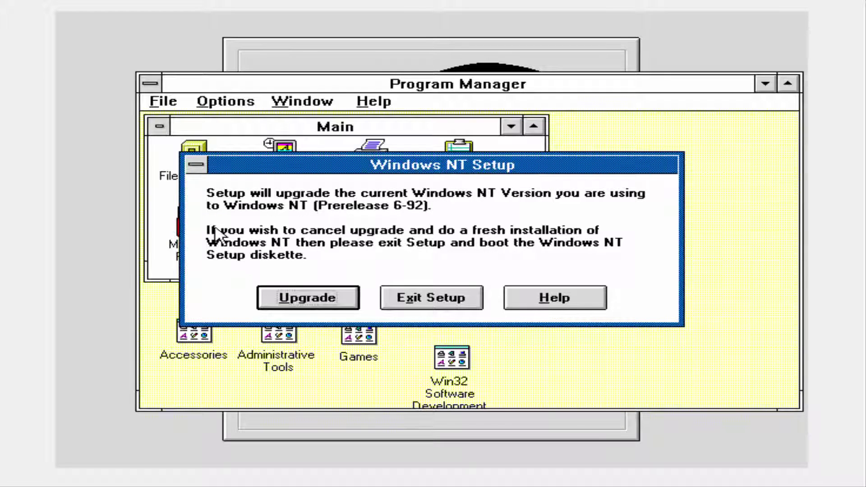
{"action": "left_click", "coordinate": [305, 298]}
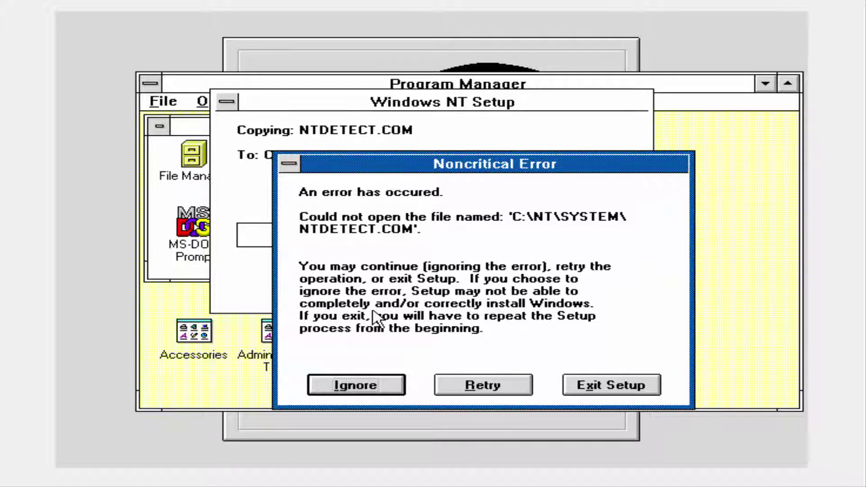
- Ignore the eleven noncritical file-copy errors and exit Windows NT Setup
{"action": "left_click", "coordinate": [357, 384]}
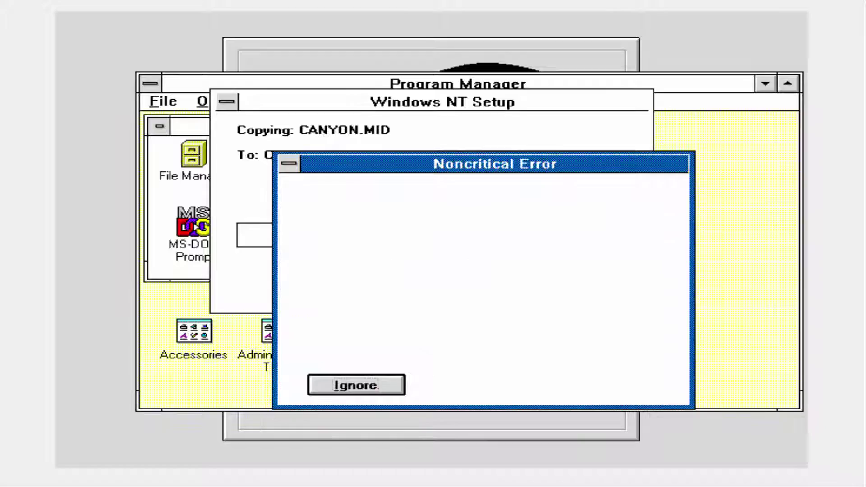
{"action": "left_click", "coordinate": [357, 385]}
{"action": "left_click", "coordinate": [356, 385]}
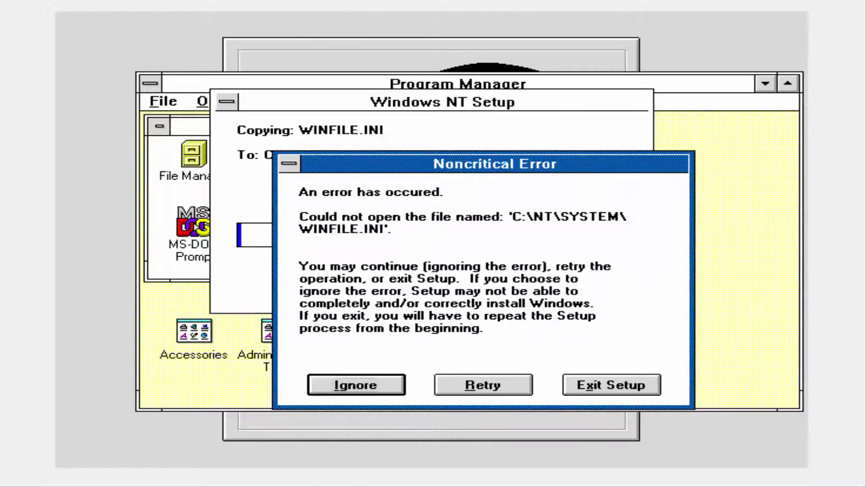
{"action": "left_click", "coordinate": [357, 385]}
{"action": "left_click", "coordinate": [356, 386]}
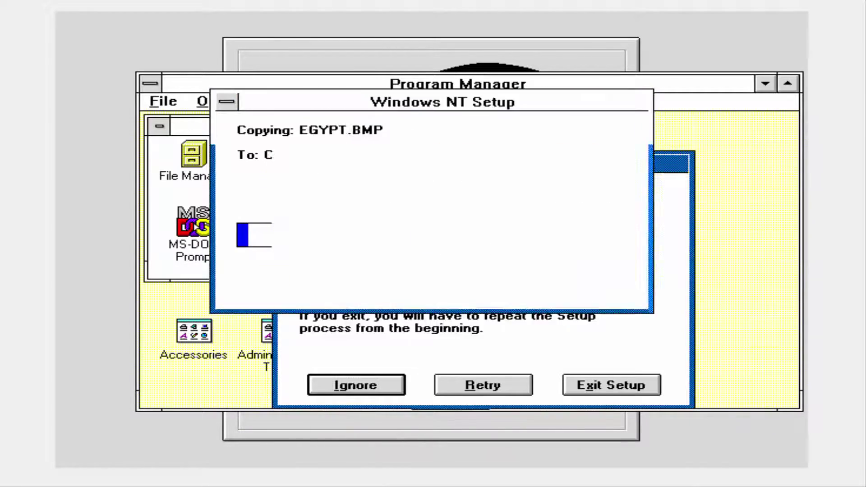
{"action": "left_click", "coordinate": [357, 385]}
{"action": "left_click", "coordinate": [356, 385]}
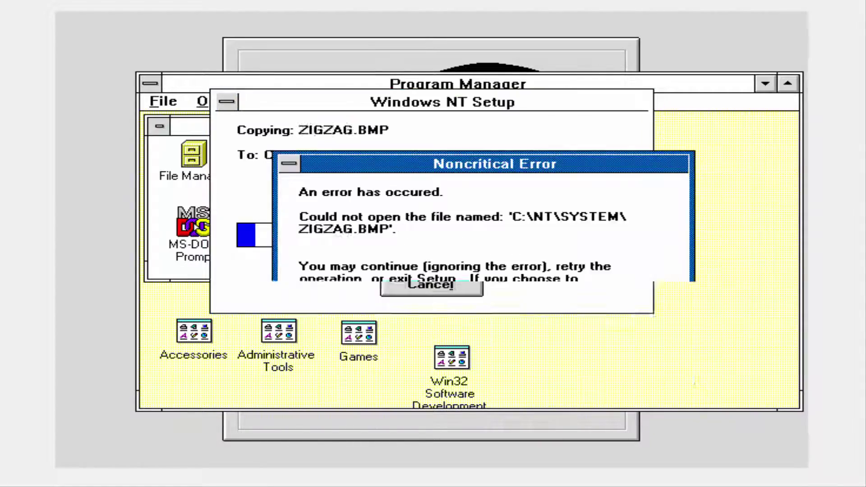
{"action": "left_click", "coordinate": [356, 386]}
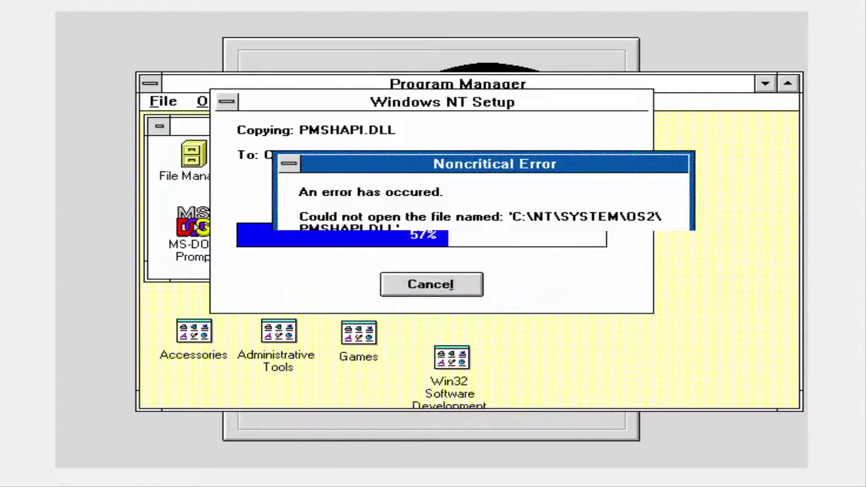
{"action": "left_click", "coordinate": [356, 386]}
{"action": "left_click", "coordinate": [356, 386]}
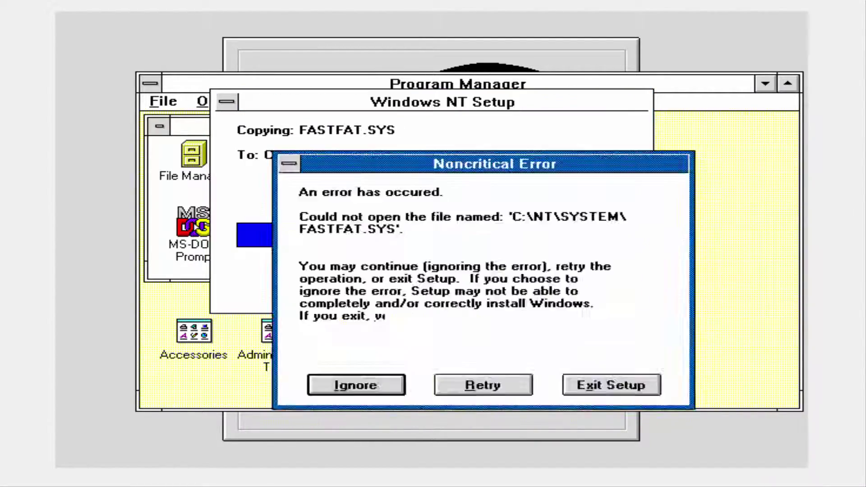
{"action": "left_click", "coordinate": [356, 385]}
{"action": "left_click", "coordinate": [611, 385]}
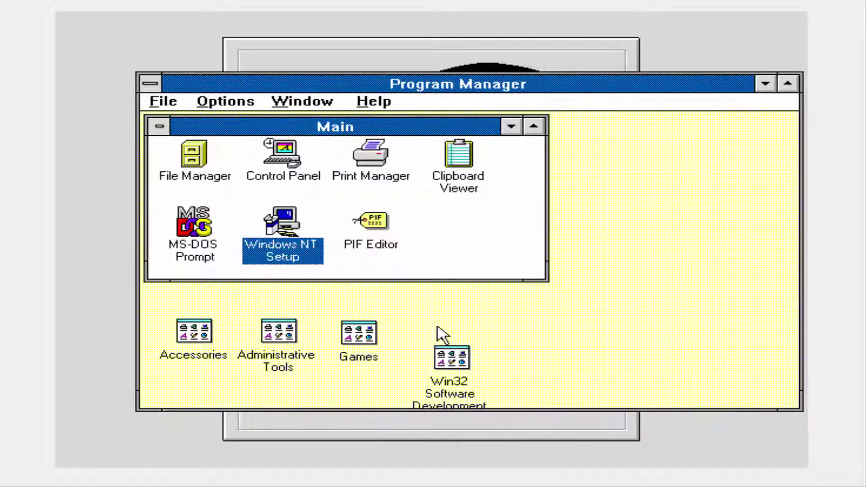
{"action": "left_click", "coordinate": [203, 177]}
- In File Manager, browse drive A, then drive C's nt folder, and minimize the C:\ window
{"action": "double_click", "coordinate": [223, 174]}
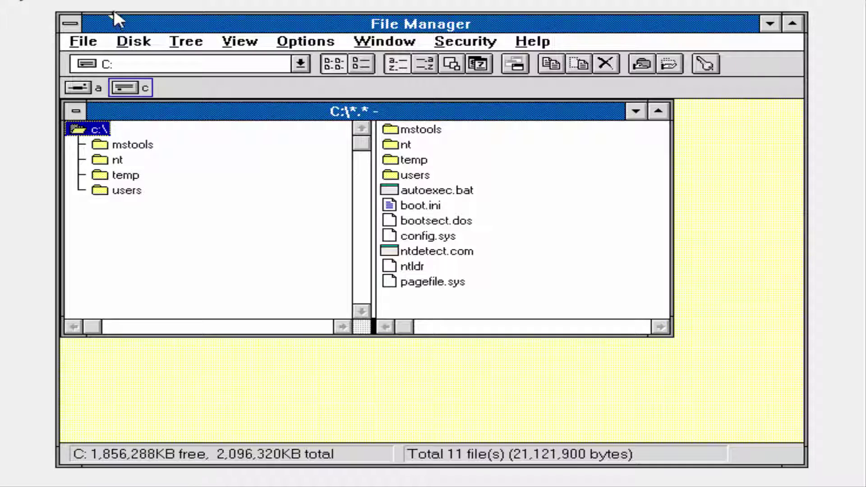
{"action": "left_click", "coordinate": [80, 88]}
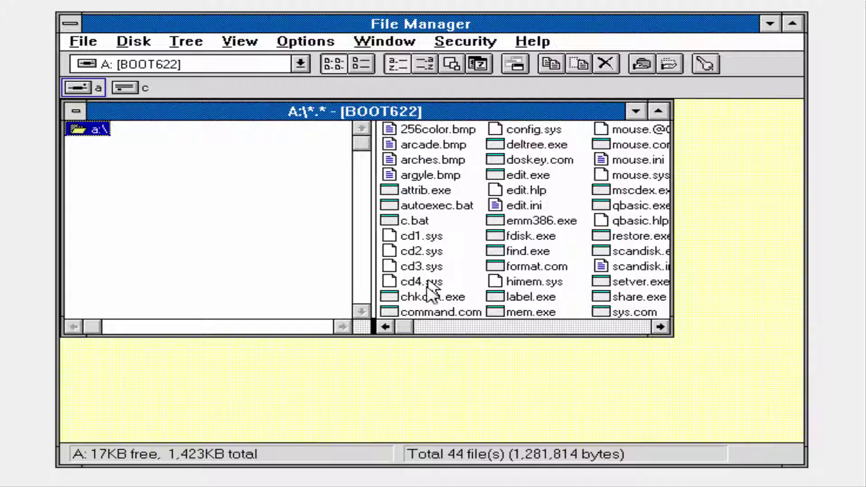
{"action": "left_click_drag", "start_coordinate": [406, 327], "coordinate": [586, 327]}
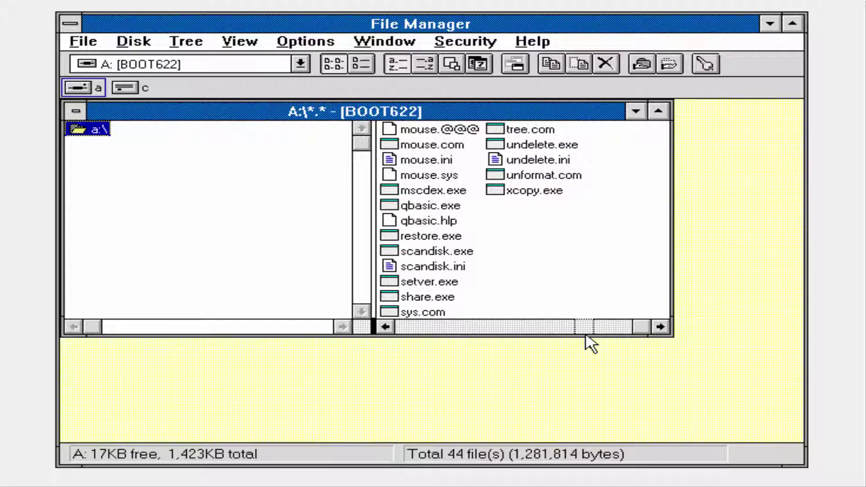
{"action": "left_click_drag", "start_coordinate": [586, 327], "coordinate": [407, 327]}
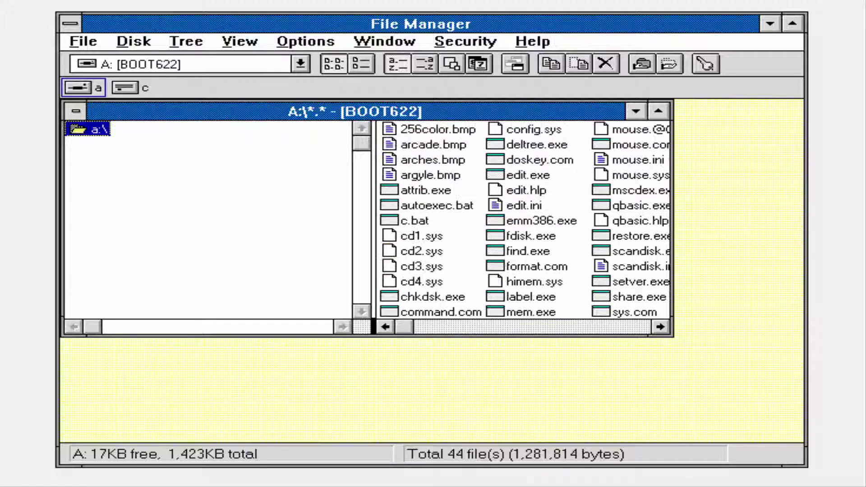
{"action": "left_click", "coordinate": [144, 90]}
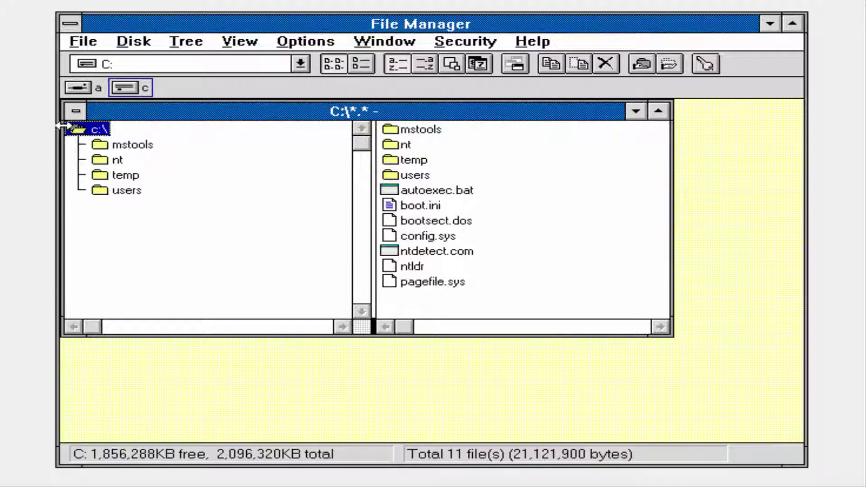
{"action": "double_click", "coordinate": [102, 159]}
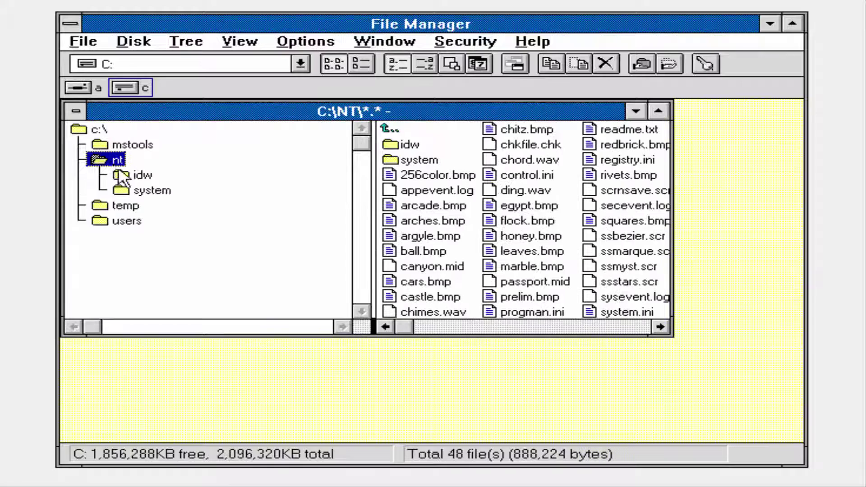
{"action": "key", "text": "minus"}
{"action": "double_click", "coordinate": [100, 130]}
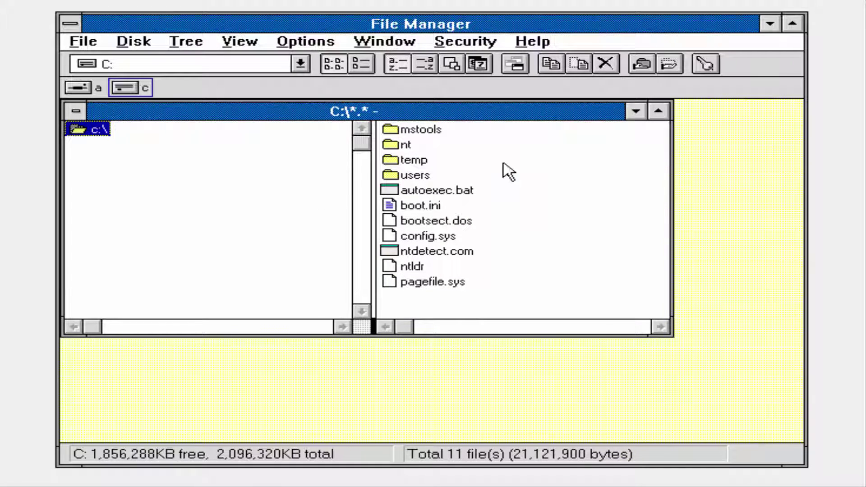
{"action": "left_click", "coordinate": [636, 111]}
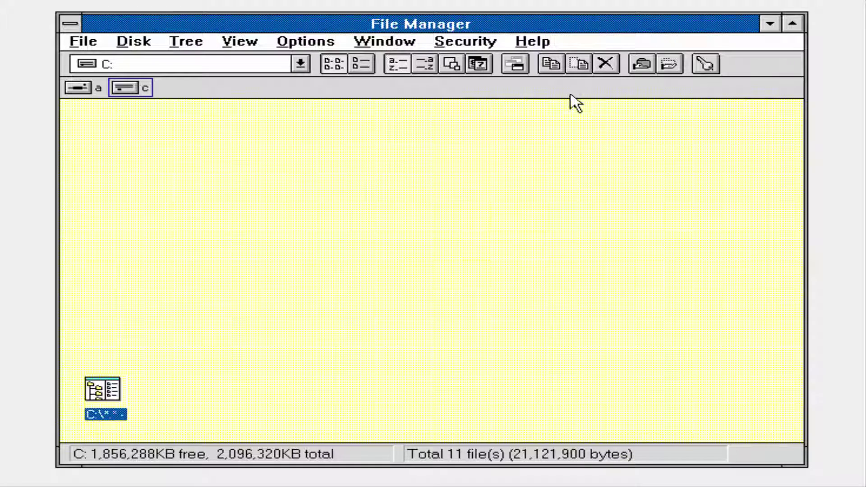
- Minimize File Manager and the Main group, and move the Program Manager window
{"action": "left_click", "coordinate": [771, 25]}
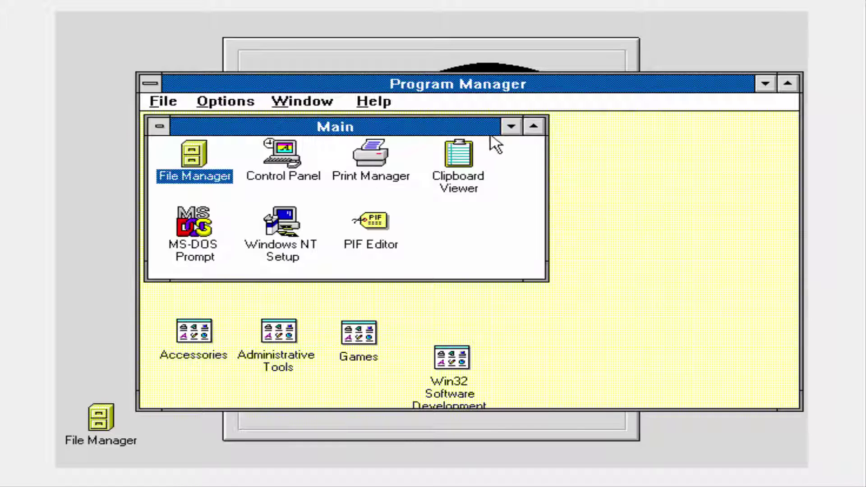
{"action": "left_click", "coordinate": [511, 127]}
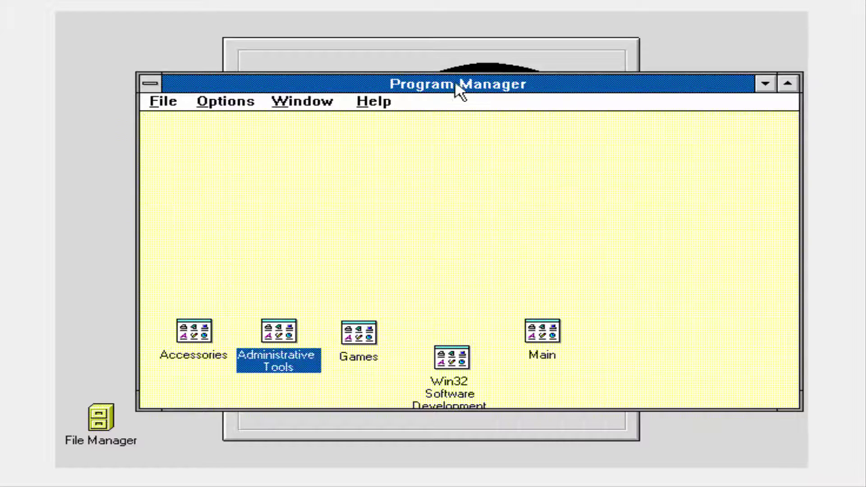
{"action": "mouse_move", "coordinate": [460, 83]}
{"action": "left_mouse_down"}
{"action": "mouse_move", "coordinate": [393, 412]}
{"action": "mouse_move", "coordinate": [420, 54]}
{"action": "left_mouse_up"}
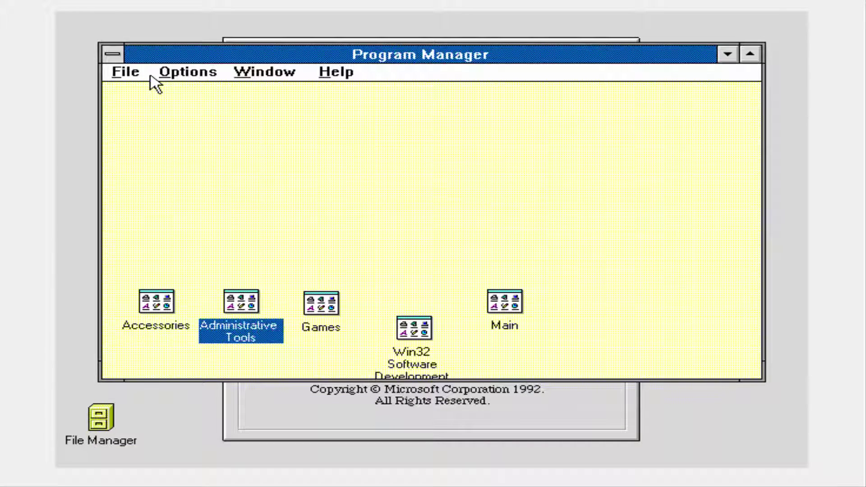
- Browse the File, Options, Window and Help menus, and view About Program Manager
{"action": "left_click", "coordinate": [146, 74]}
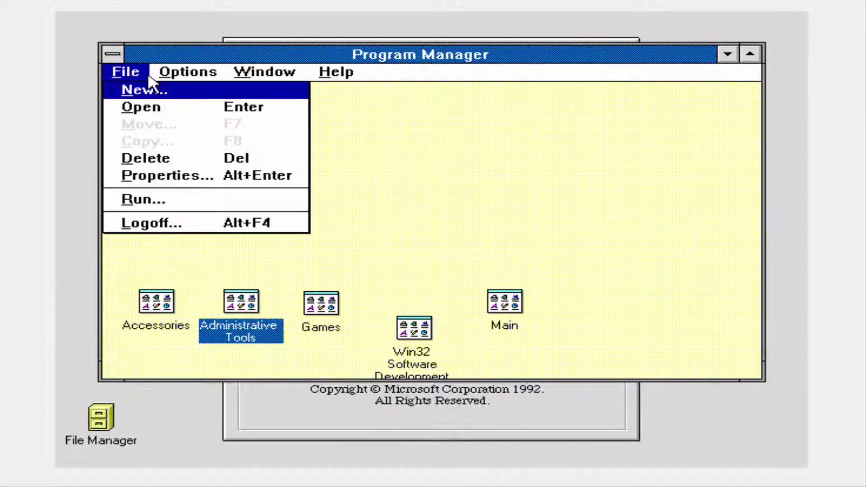
{"action": "left_click", "coordinate": [188, 71]}
{"action": "left_click", "coordinate": [265, 72]}
{"action": "left_click", "coordinate": [336, 72]}
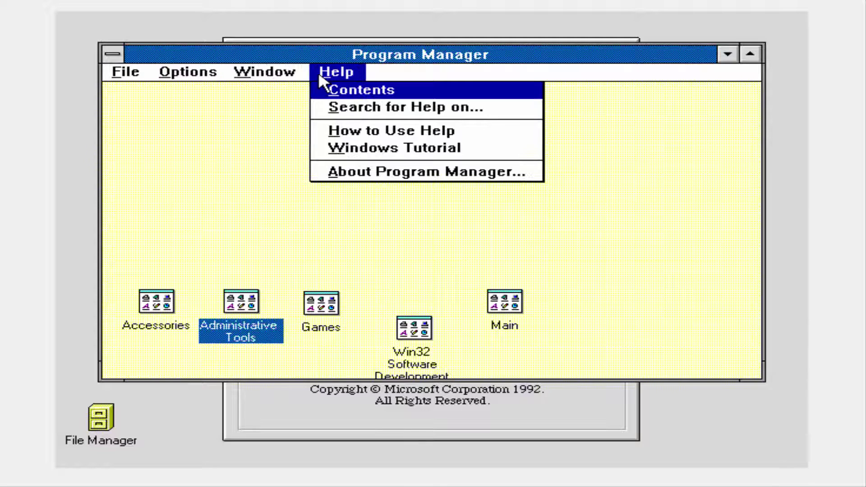
{"action": "left_click", "coordinate": [373, 177]}
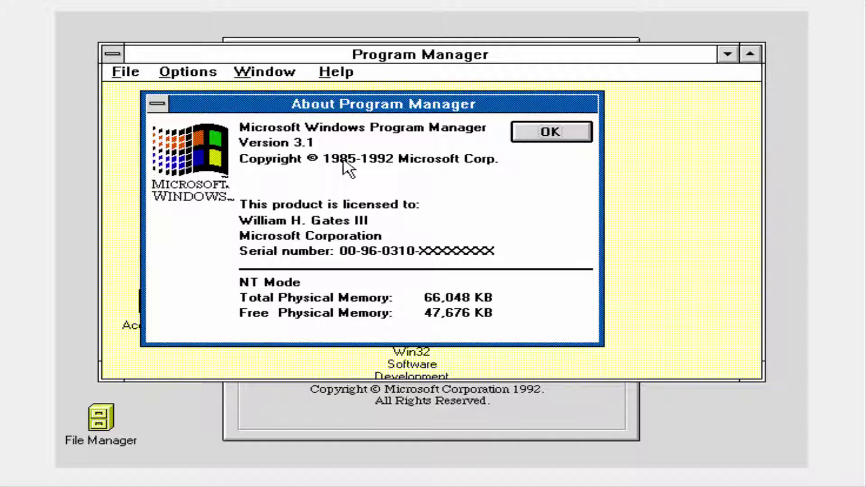
{"action": "left_click", "coordinate": [572, 135]}
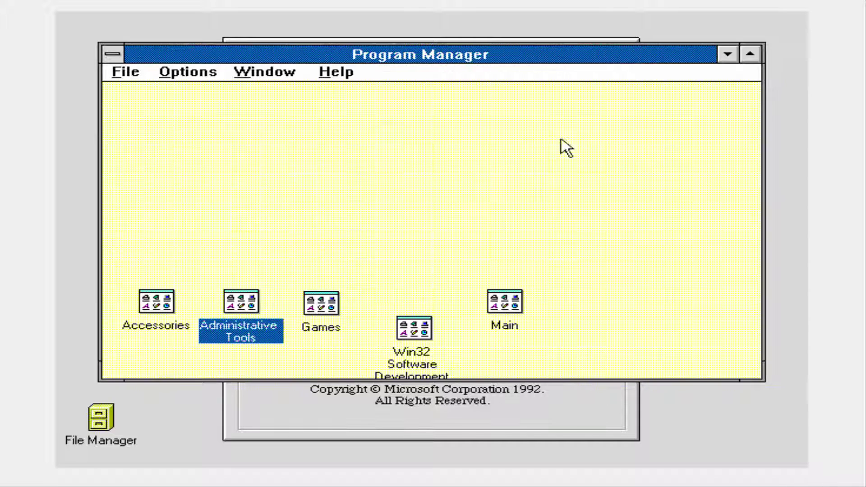
- Open the Accessories group, then launch and close Calculator
{"action": "double_click", "coordinate": [162, 304]}
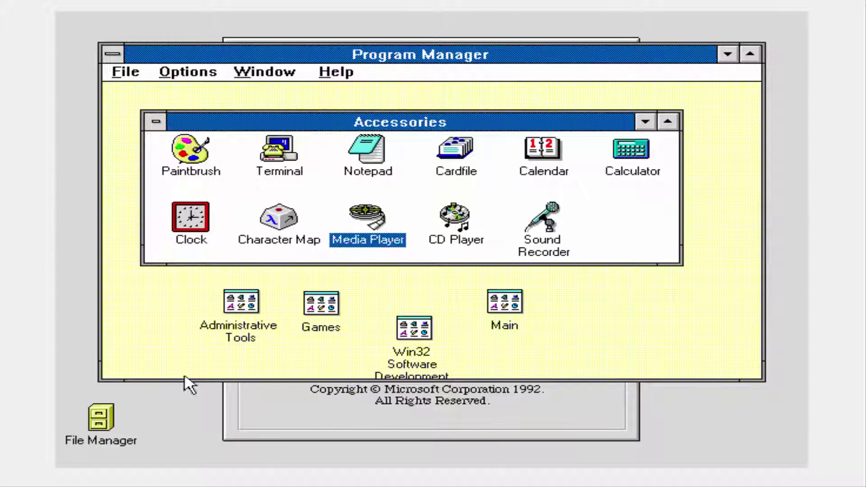
{"action": "double_click", "coordinate": [629, 158]}
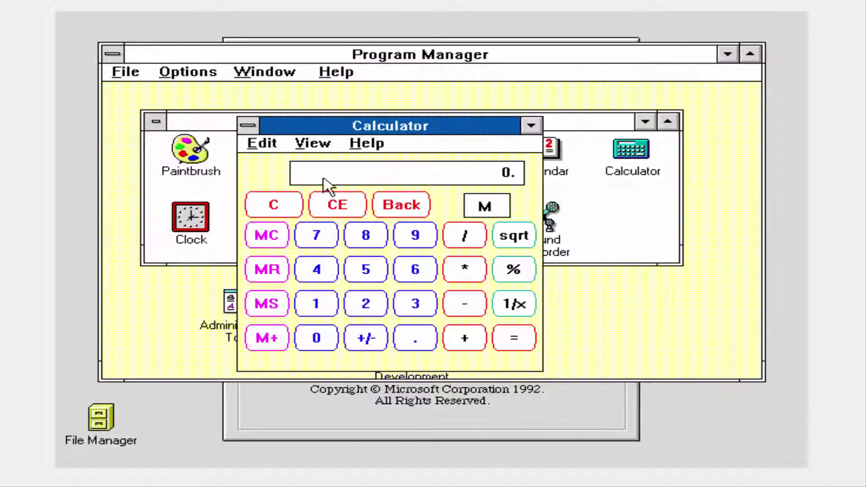
{"action": "double_click", "coordinate": [248, 127]}
- Sketch a freehand black curve in Paintbrush and close it without saving
{"action": "double_click", "coordinate": [192, 158]}
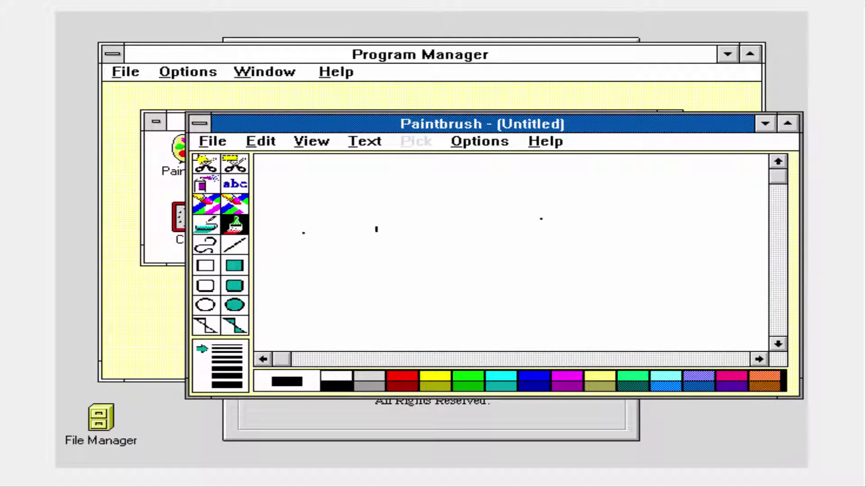
{"action": "left_click_drag", "start_coordinate": [303, 233], "coordinate": [626, 229]}
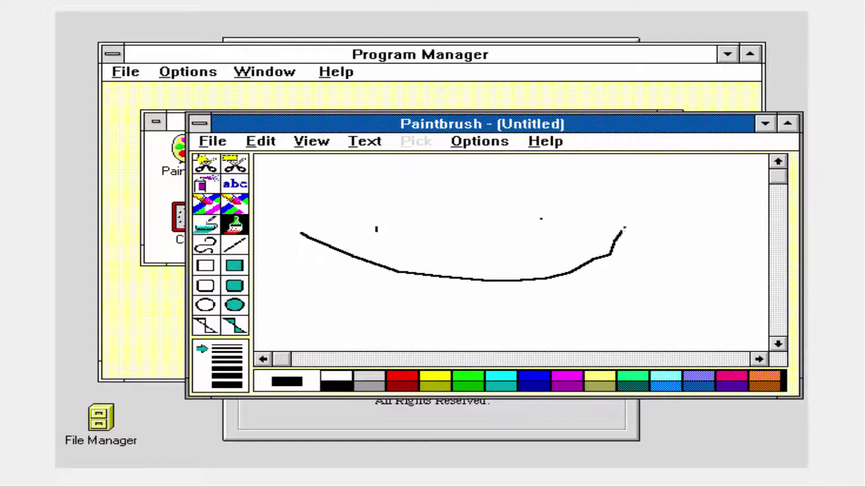
{"action": "left_click", "coordinate": [199, 124]}
{"action": "left_click", "coordinate": [230, 233]}
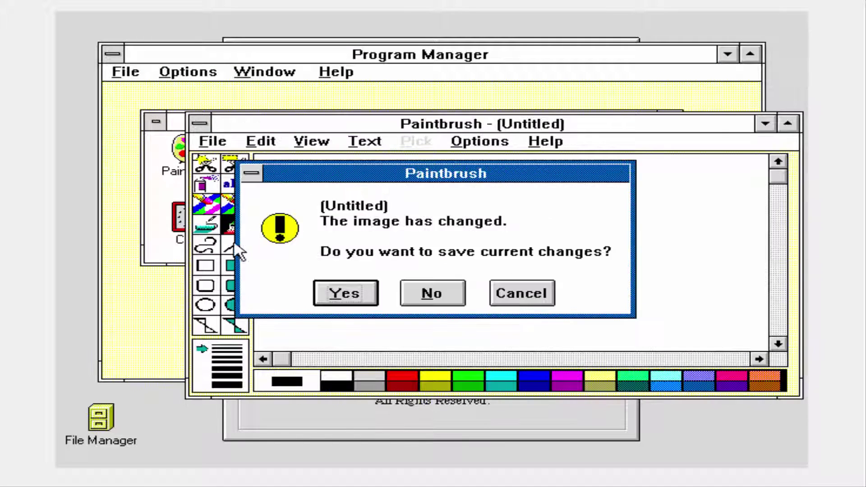
{"action": "left_click", "coordinate": [410, 296]}
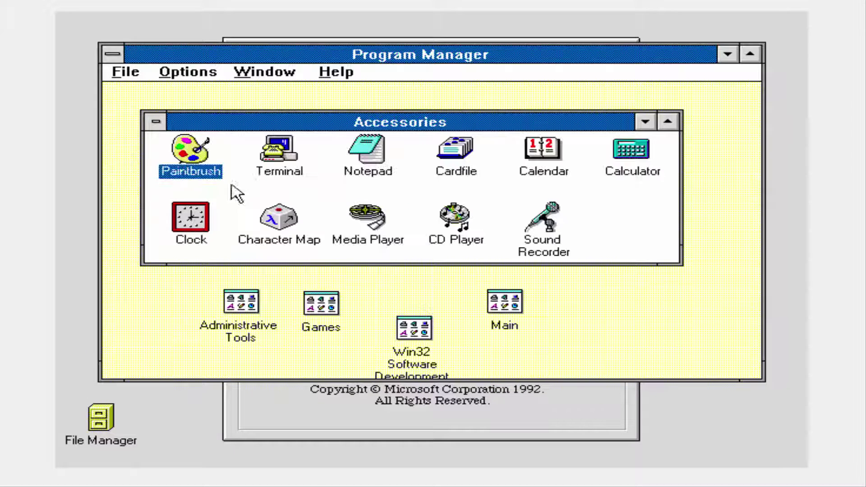
{"action": "double_click", "coordinate": [274, 155]}
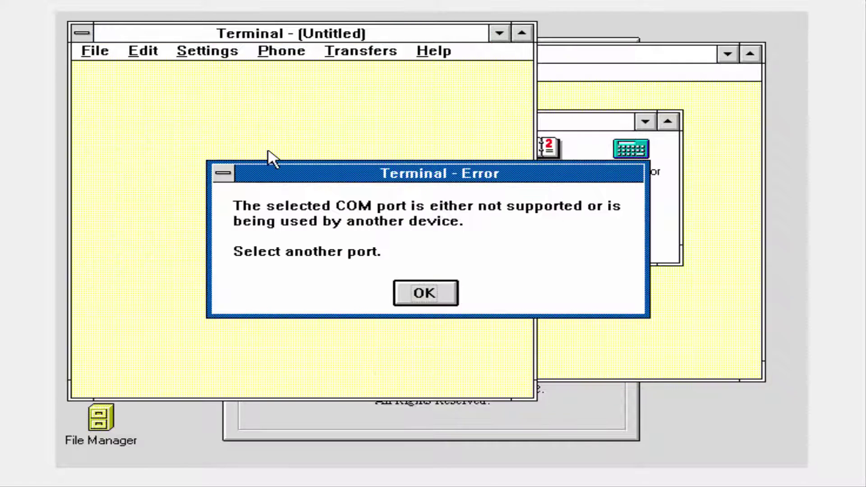
{"action": "left_click", "coordinate": [425, 293]}
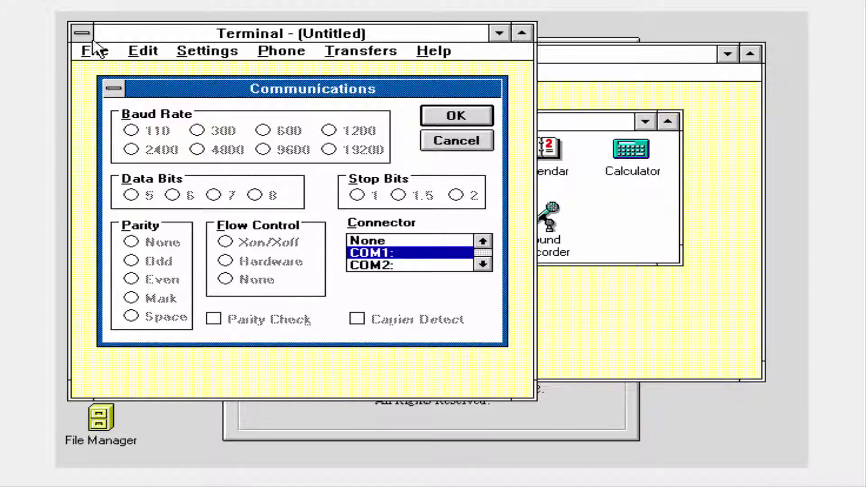
{"action": "left_click", "coordinate": [457, 141]}
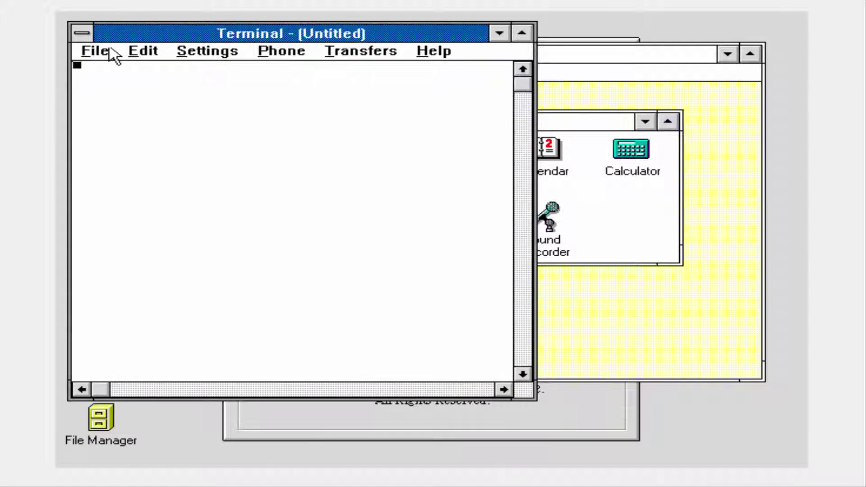
{"action": "left_click", "coordinate": [81, 35]}
{"action": "left_click", "coordinate": [113, 143]}
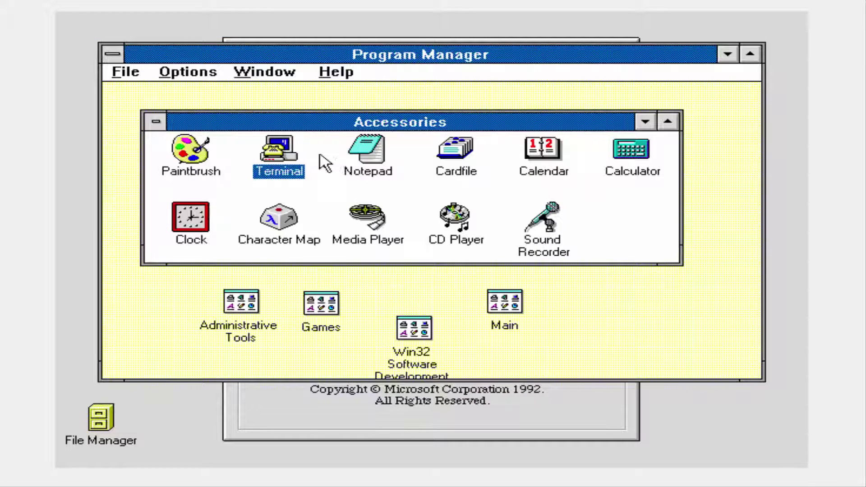
{"action": "double_click", "coordinate": [369, 156]}
{"action": "left_click", "coordinate": [226, 145]}
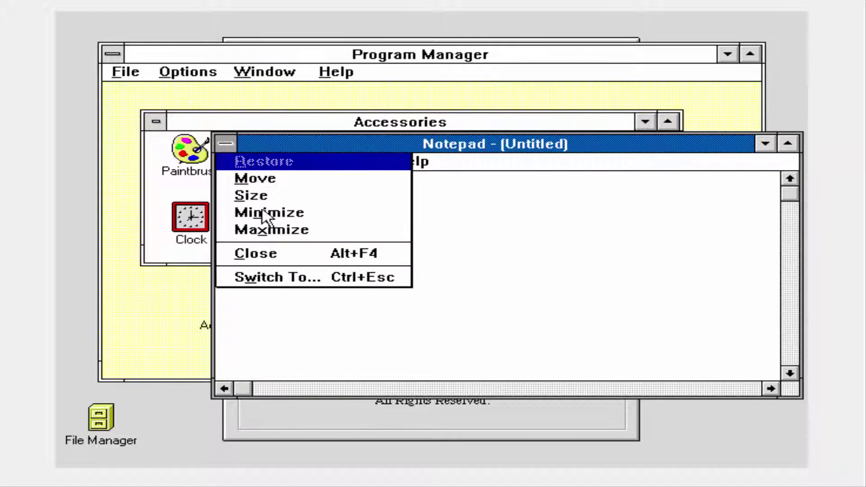
{"action": "left_click", "coordinate": [256, 253]}
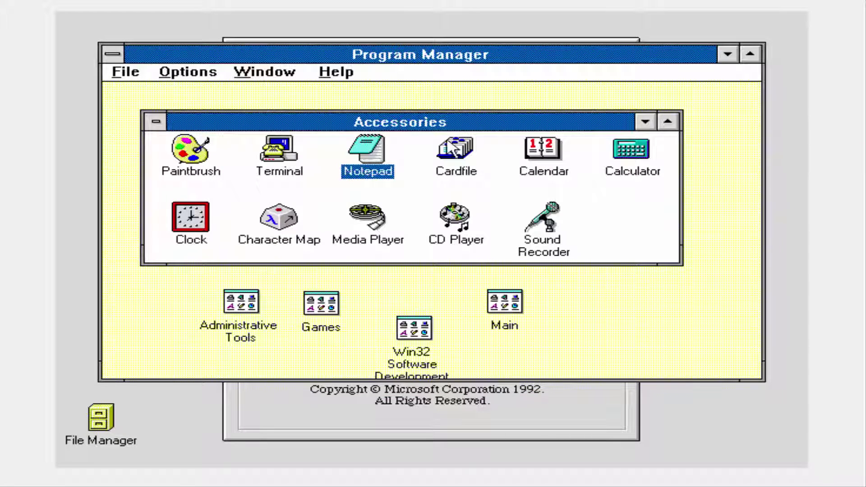
{"action": "double_click", "coordinate": [456, 154]}
{"action": "left_click", "coordinate": [427, 284]}
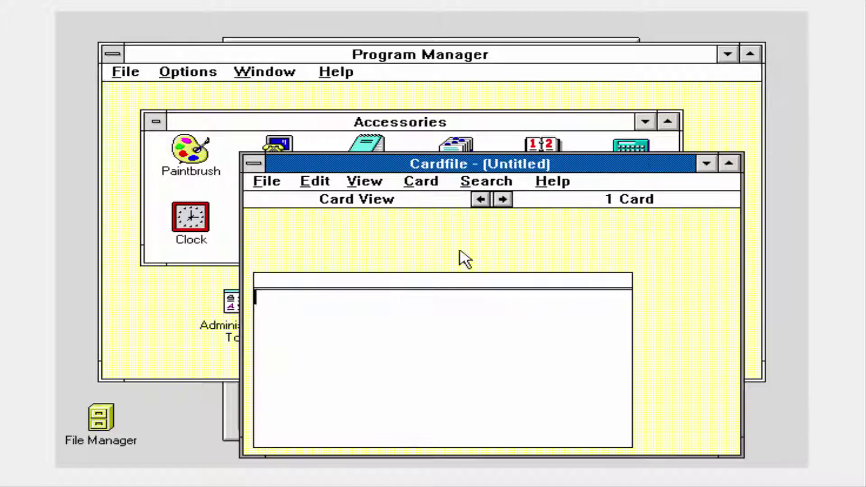
{"action": "left_click", "coordinate": [253, 165]}
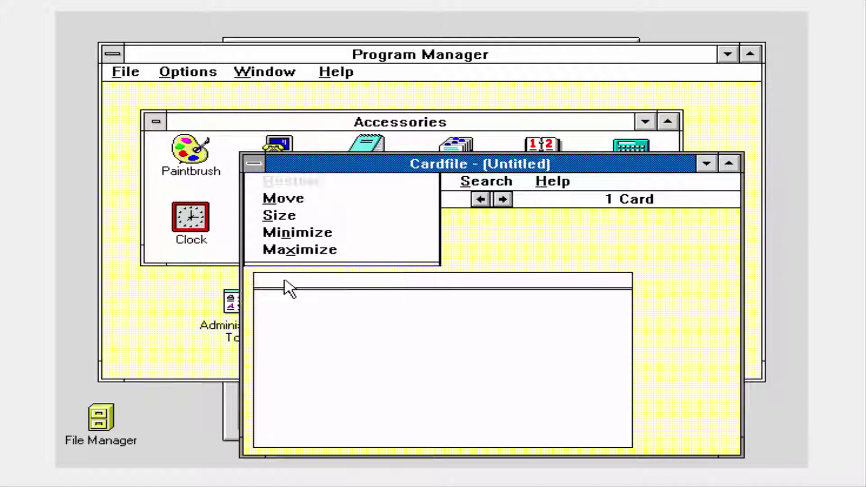
{"action": "left_click", "coordinate": [284, 288]}
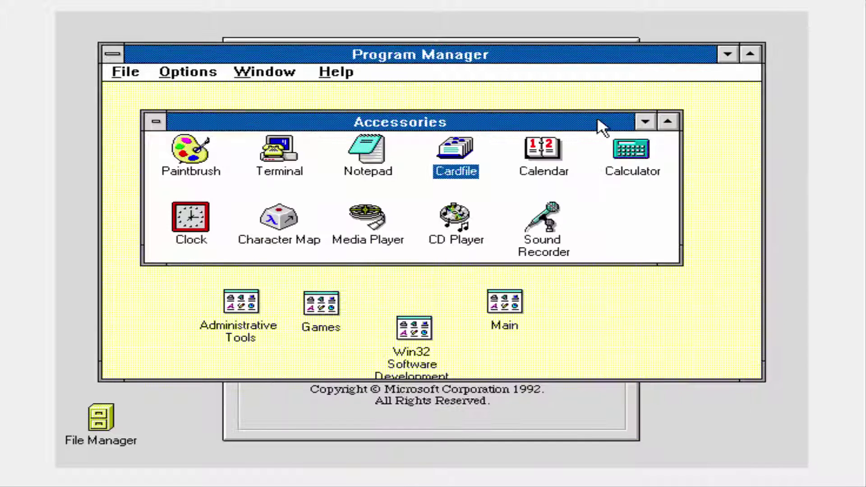
- Launch and close Calendar, then launch and close Clock
{"action": "double_click", "coordinate": [555, 161]}
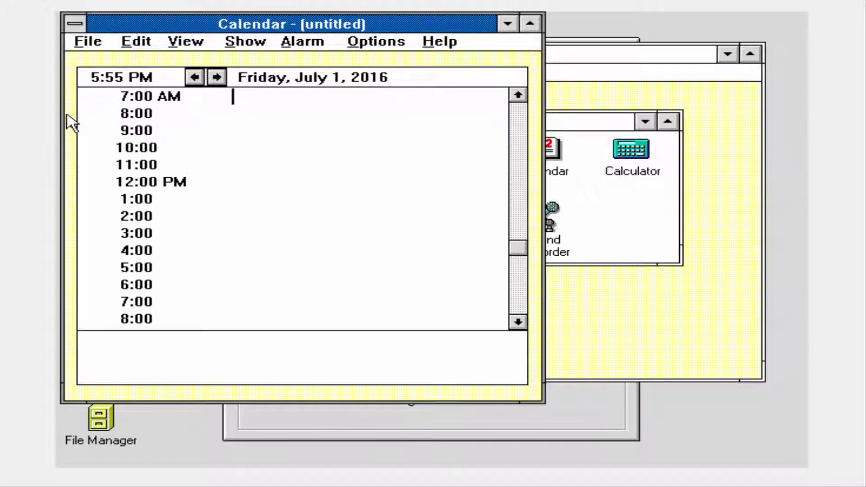
{"action": "left_click", "coordinate": [75, 24]}
{"action": "left_click", "coordinate": [105, 133]}
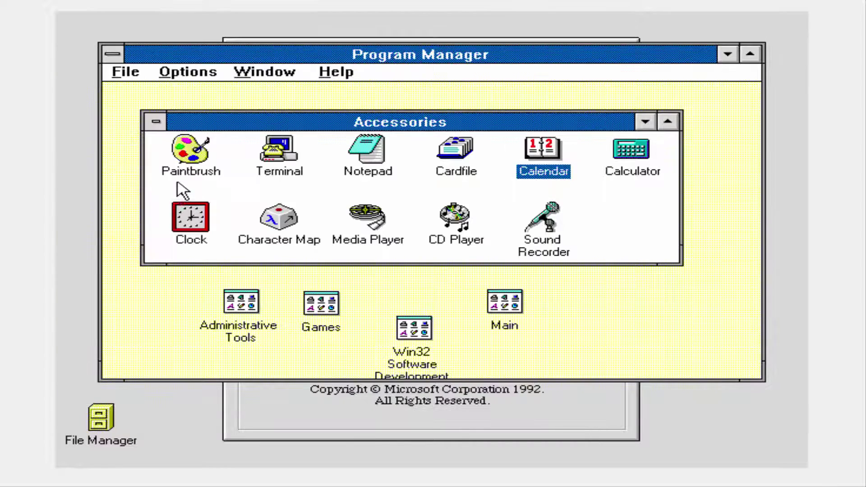
{"action": "double_click", "coordinate": [191, 220]}
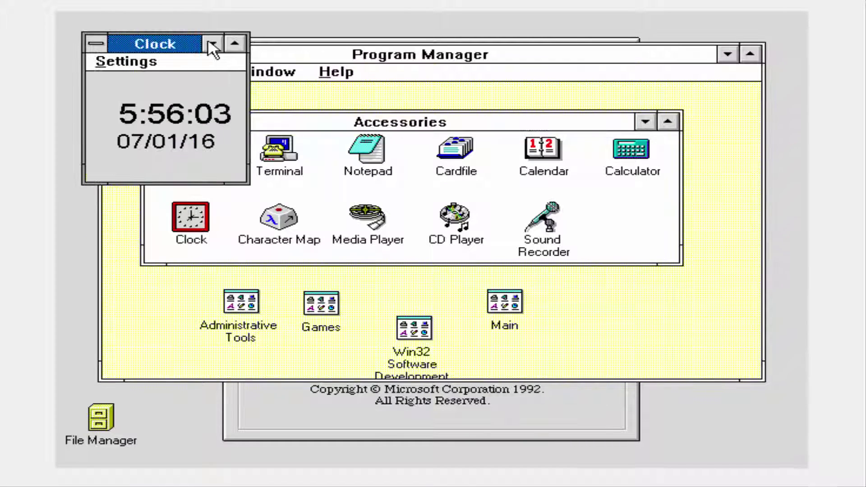
{"action": "left_click", "coordinate": [96, 45]}
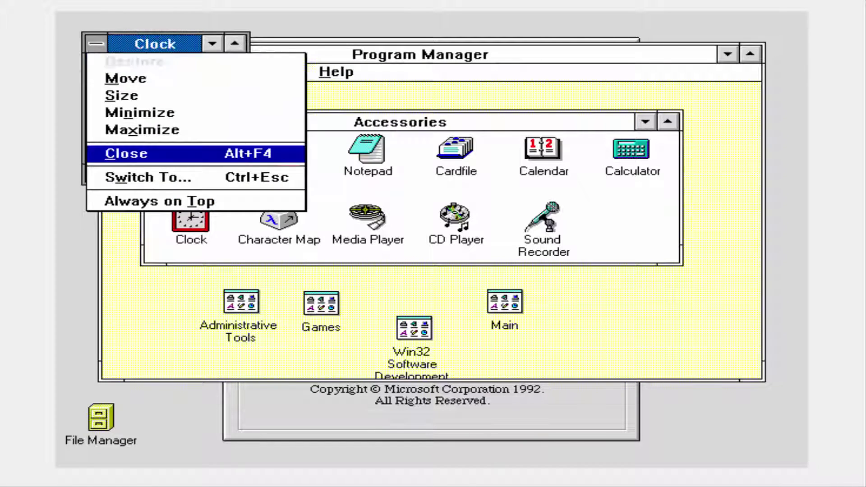
{"action": "left_click", "coordinate": [127, 153]}
- Launch and close Character Map, then Media Player
{"action": "double_click", "coordinate": [279, 223]}
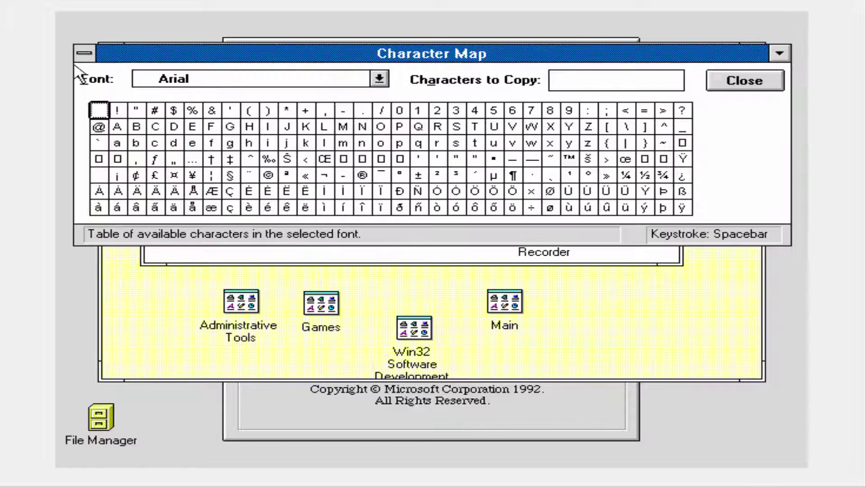
{"action": "left_click", "coordinate": [83, 52]}
{"action": "left_click", "coordinate": [112, 170]}
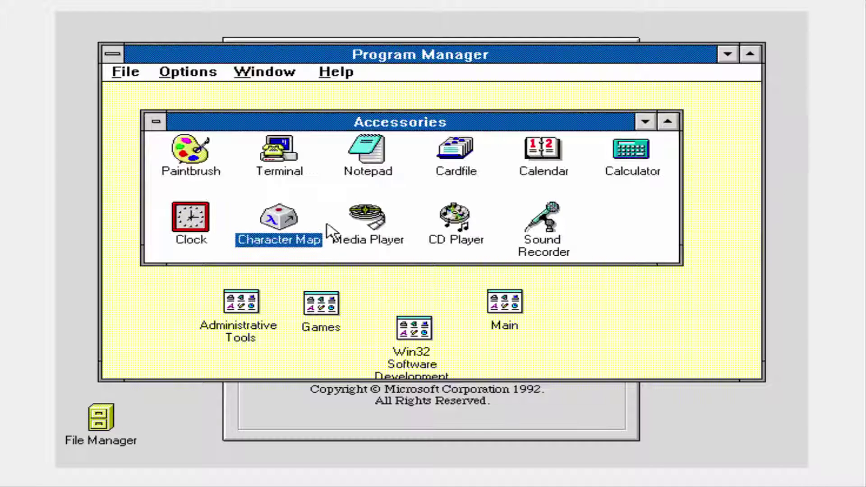
{"action": "double_click", "coordinate": [359, 227]}
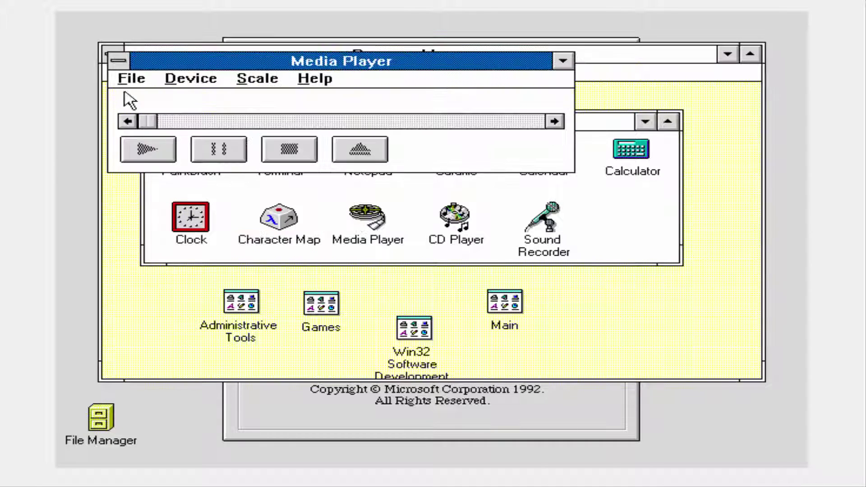
{"action": "left_click", "coordinate": [118, 61]}
{"action": "left_click", "coordinate": [145, 171]}
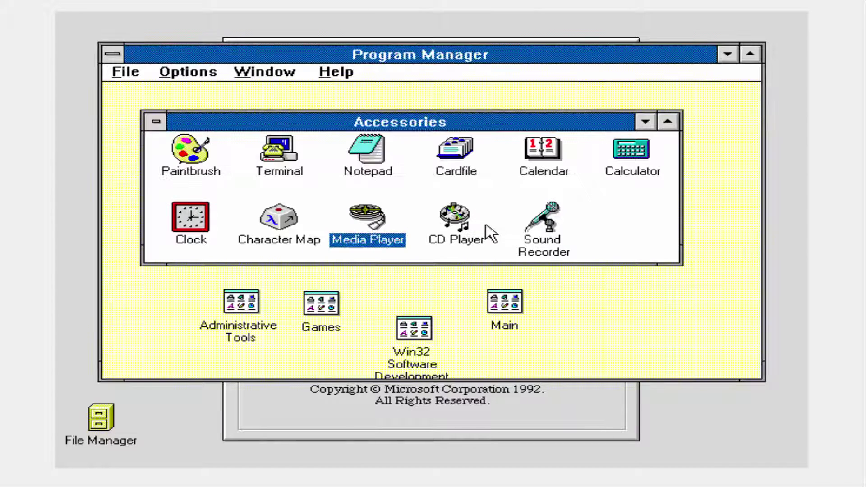
- Try CD Player (no CD-ROM found), open and close Sound Recorder, then minimize Accessories
{"action": "double_click", "coordinate": [451, 227]}
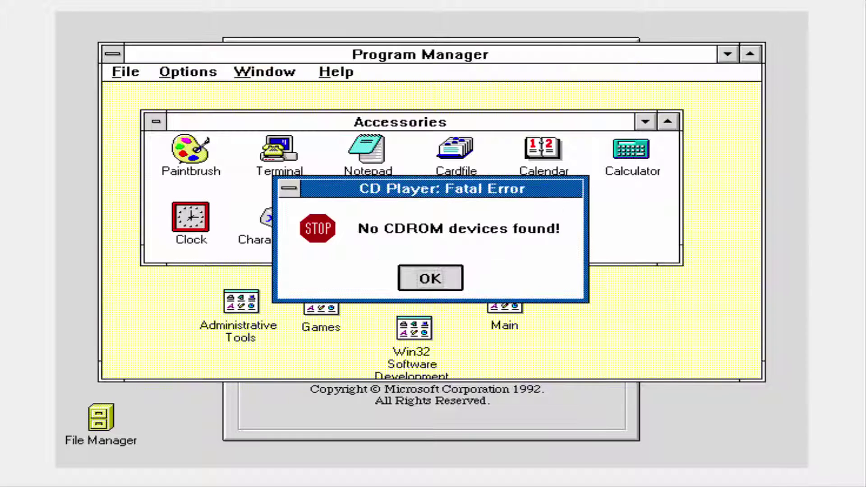
{"action": "left_click", "coordinate": [433, 278]}
{"action": "double_click", "coordinate": [549, 234]}
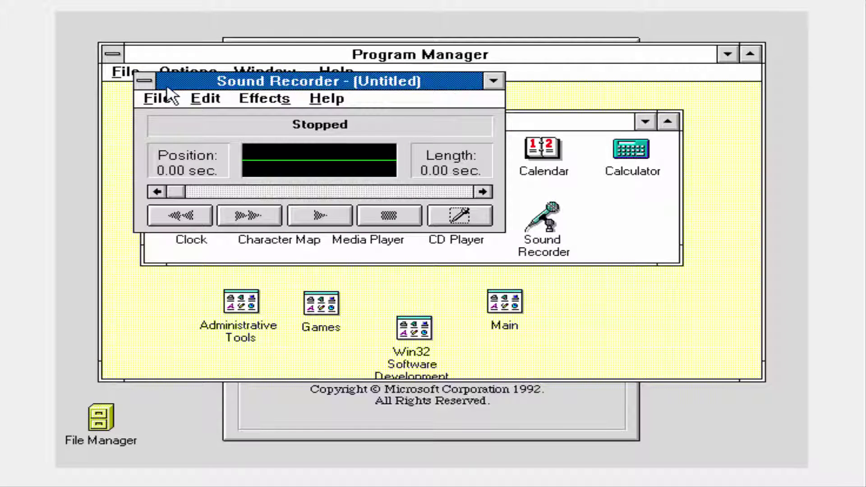
{"action": "double_click", "coordinate": [149, 81]}
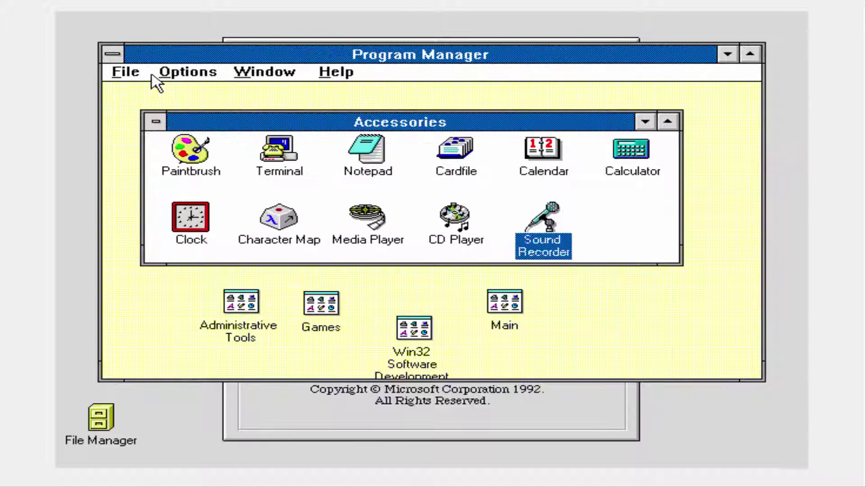
{"action": "left_click", "coordinate": [154, 122]}
{"action": "left_click", "coordinate": [224, 230]}
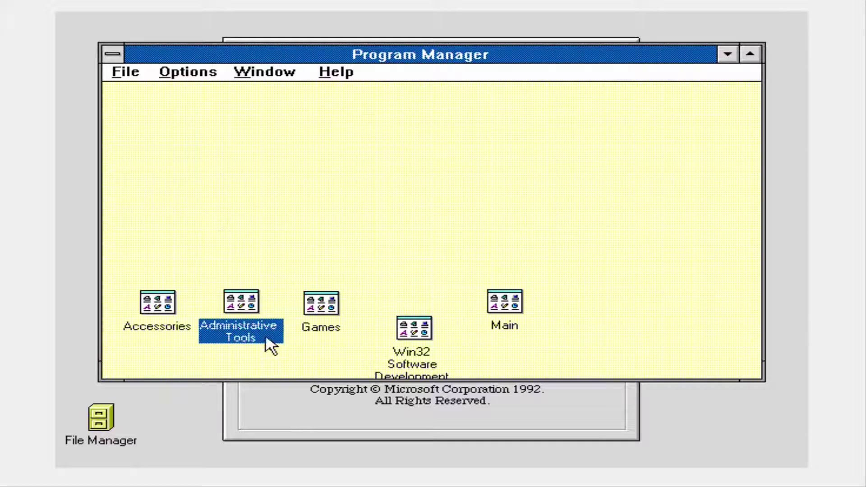
{"action": "double_click", "coordinate": [240, 312]}
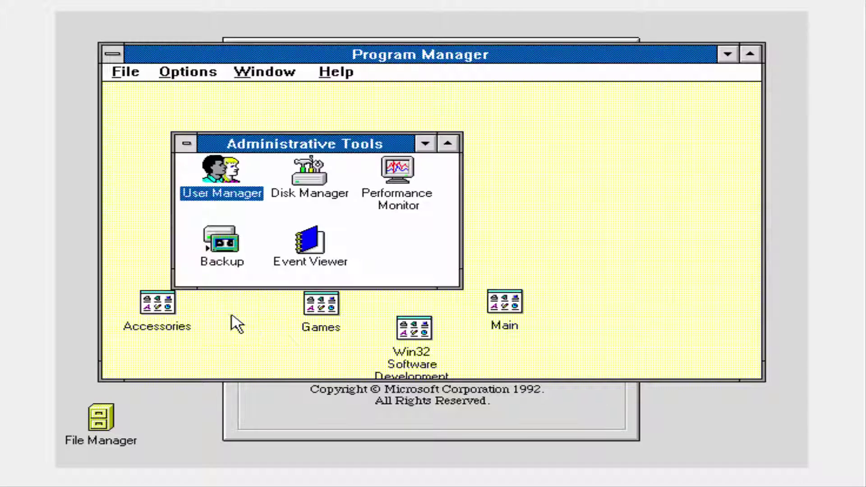
{"action": "left_click", "coordinate": [298, 244]}
{"action": "double_click", "coordinate": [295, 239]}
{"action": "left_click", "coordinate": [493, 284]}
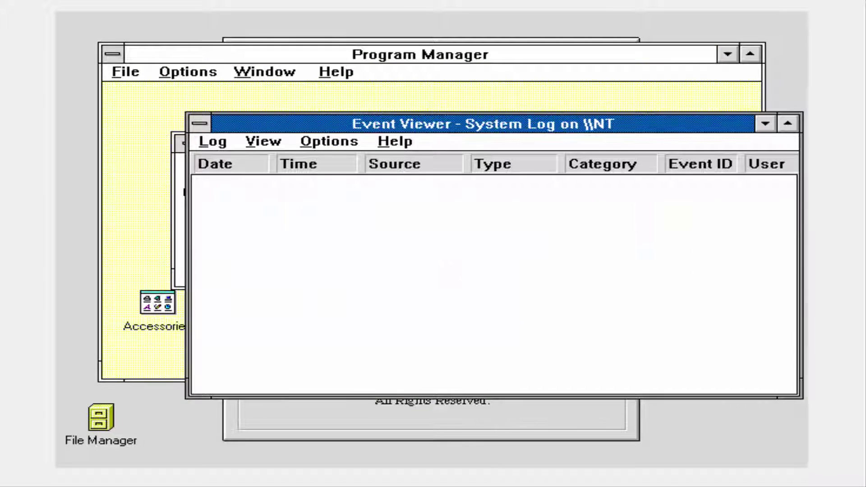
{"action": "left_click", "coordinate": [199, 124]}
{"action": "left_click", "coordinate": [230, 235]}
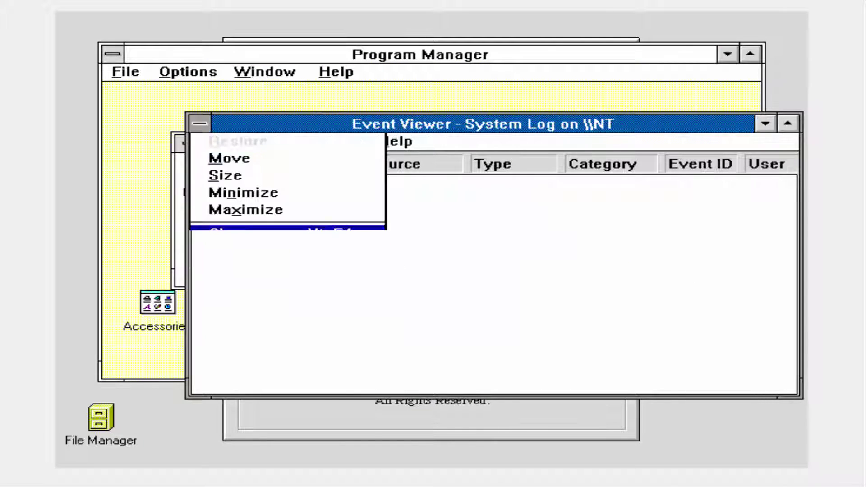
{"action": "left_click", "coordinate": [399, 189]}
{"action": "double_click", "coordinate": [398, 183]}
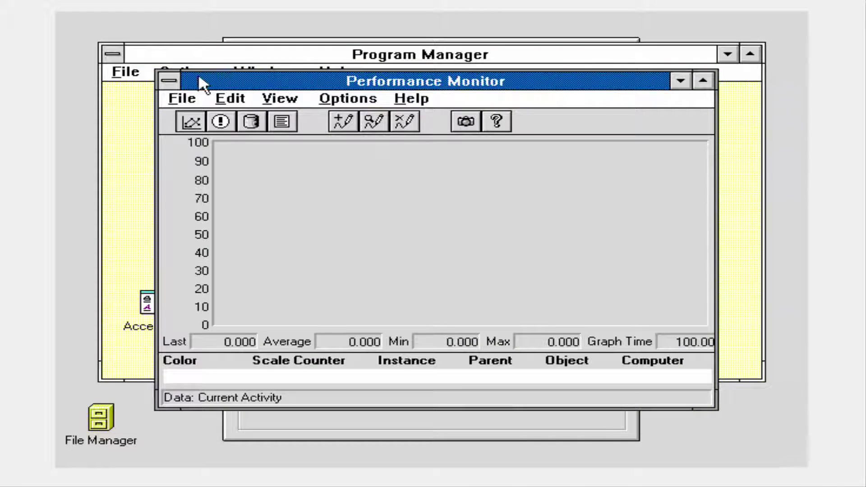
{"action": "left_click", "coordinate": [170, 82]}
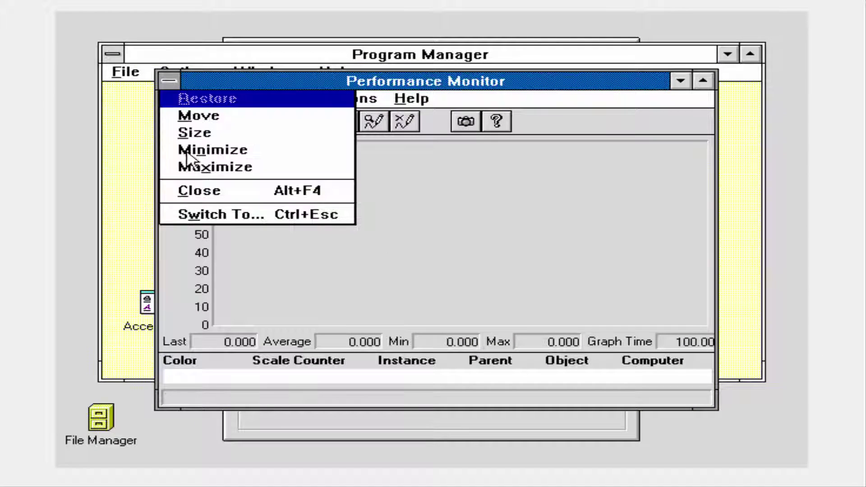
{"action": "left_click", "coordinate": [200, 191]}
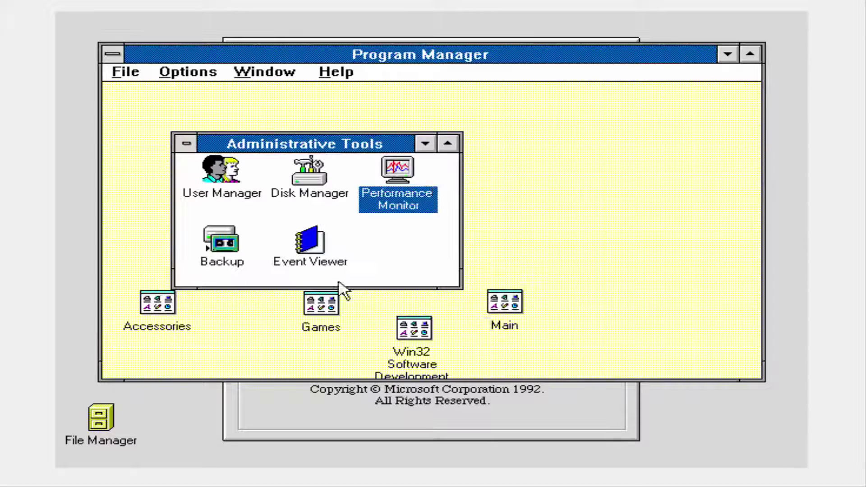
{"action": "double_click", "coordinate": [309, 177]}
{"action": "left_click", "coordinate": [433, 285]}
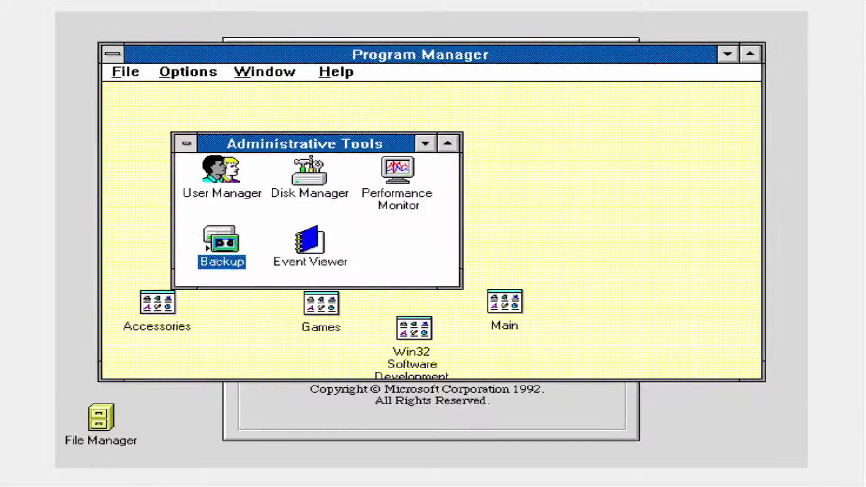
{"action": "double_click", "coordinate": [221, 241]}
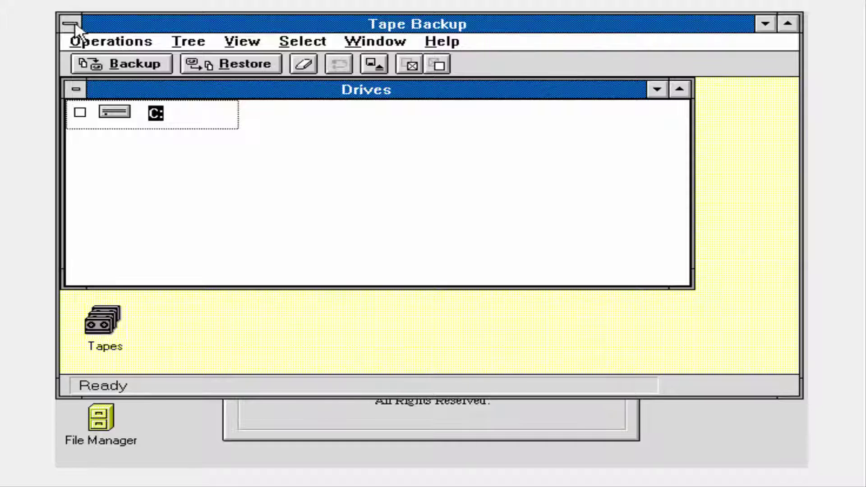
{"action": "left_click", "coordinate": [72, 24]}
{"action": "left_click", "coordinate": [98, 133]}
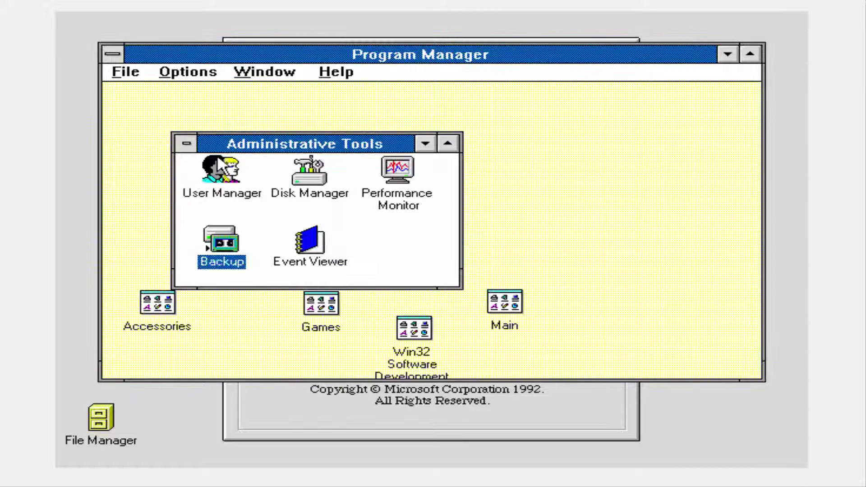
{"action": "double_click", "coordinate": [221, 173]}
{"action": "left_click", "coordinate": [528, 302]}
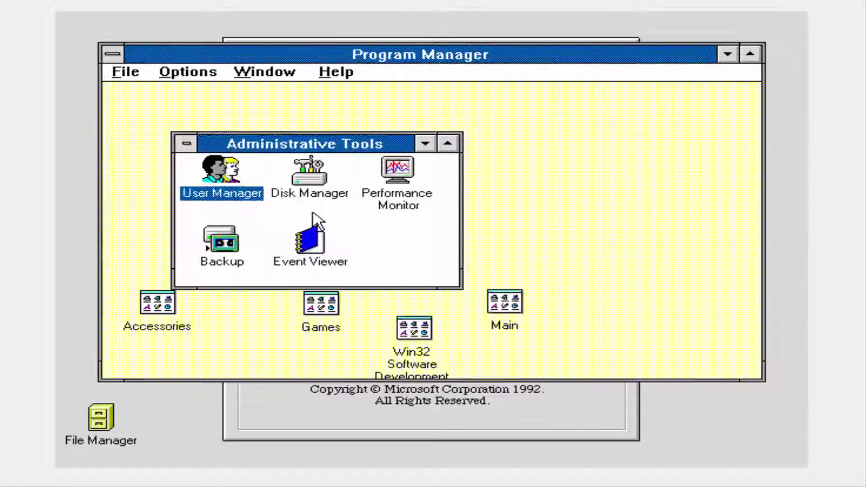
{"action": "left_click", "coordinate": [187, 144]}
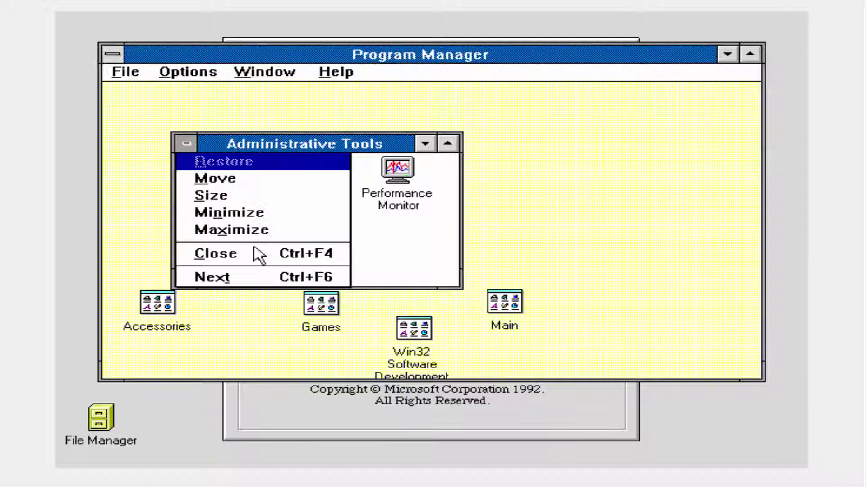
{"action": "left_click", "coordinate": [223, 253]}
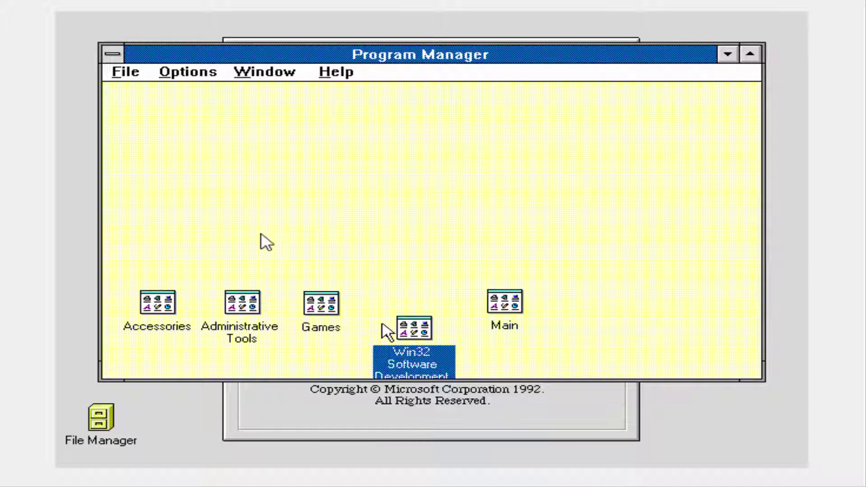
- Move the Win32 SDK icon higher, then open the Main group and shrink it back to an icon
{"action": "left_click_drag", "start_coordinate": [399, 331], "coordinate": [383, 271]}
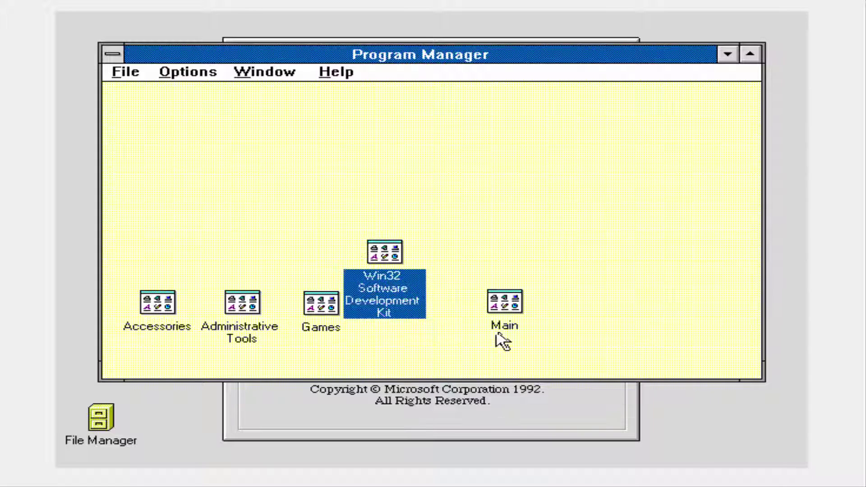
{"action": "double_click", "coordinate": [504, 312]}
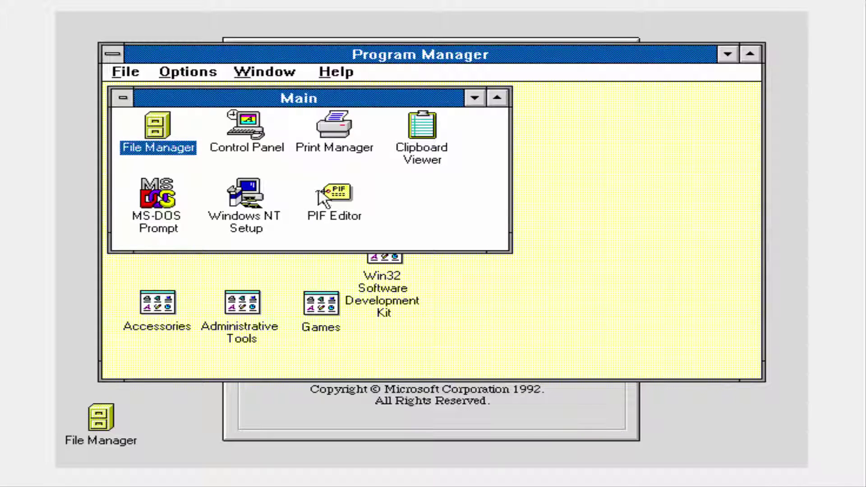
{"action": "left_click", "coordinate": [123, 98]}
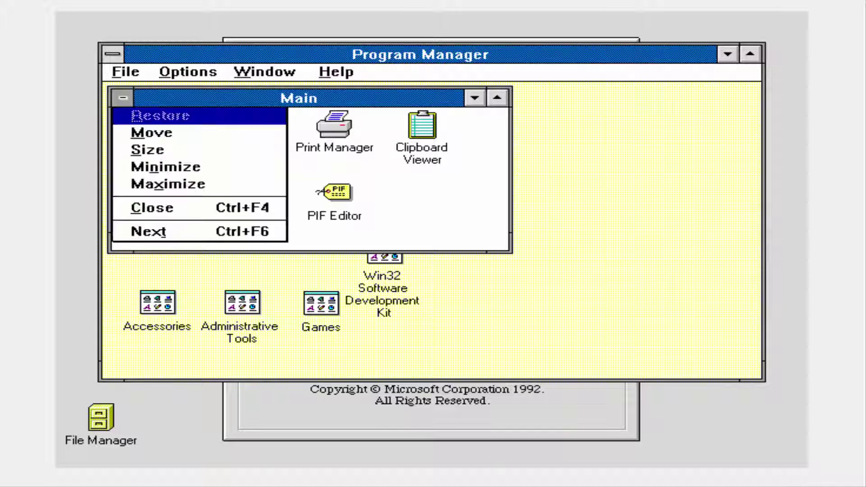
{"action": "left_click", "coordinate": [142, 213]}
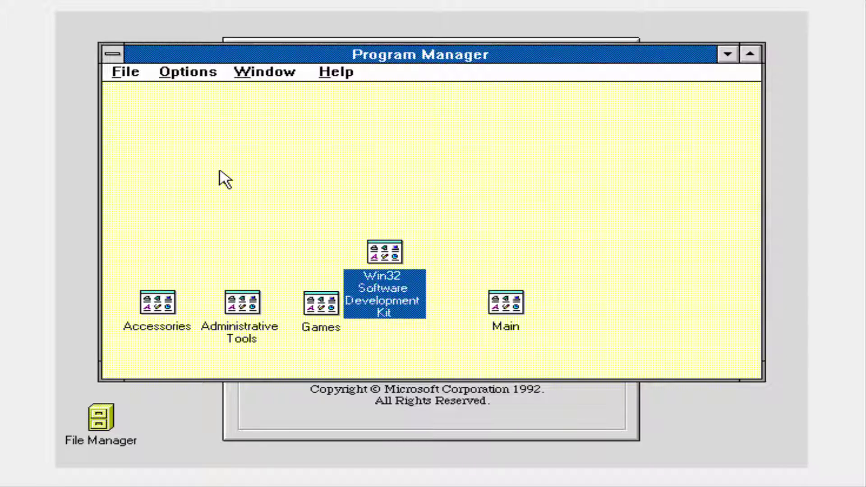
- Glance at Program Manager's Options menu, then bring up the Logoff Windows dialog
{"action": "left_click", "coordinate": [261, 72]}
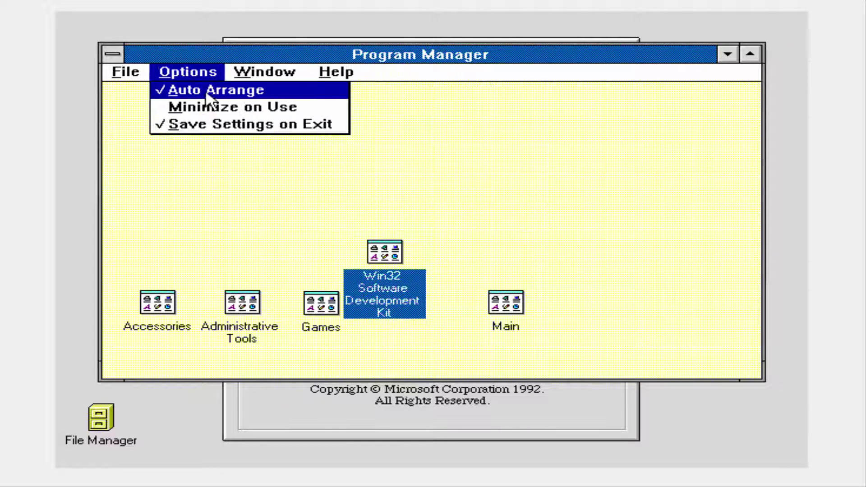
{"action": "left_click", "coordinate": [109, 88]}
{"action": "left_click", "coordinate": [122, 72]}
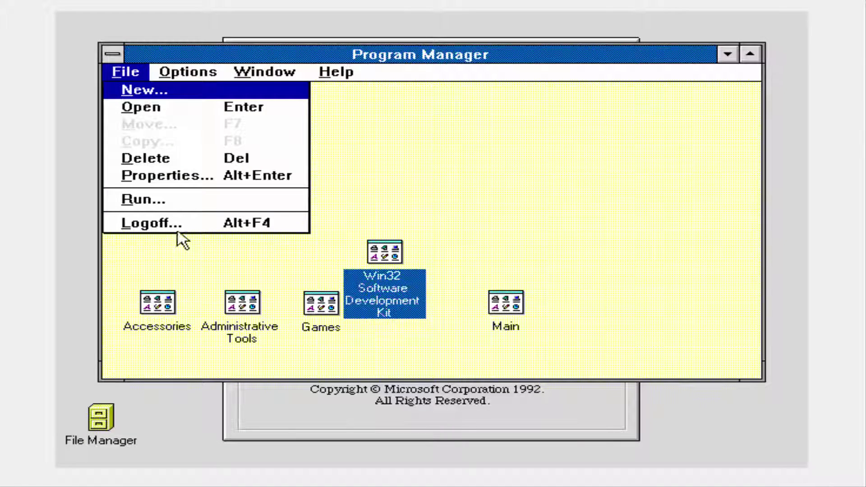
{"action": "left_click", "coordinate": [152, 224]}
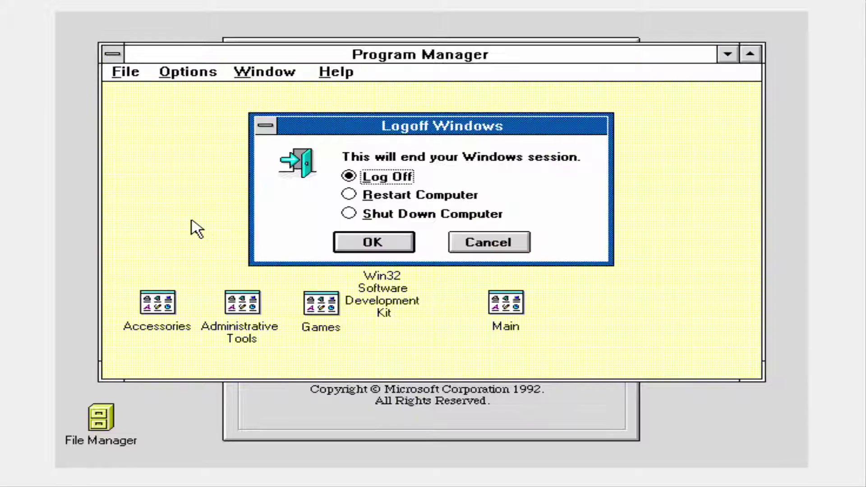